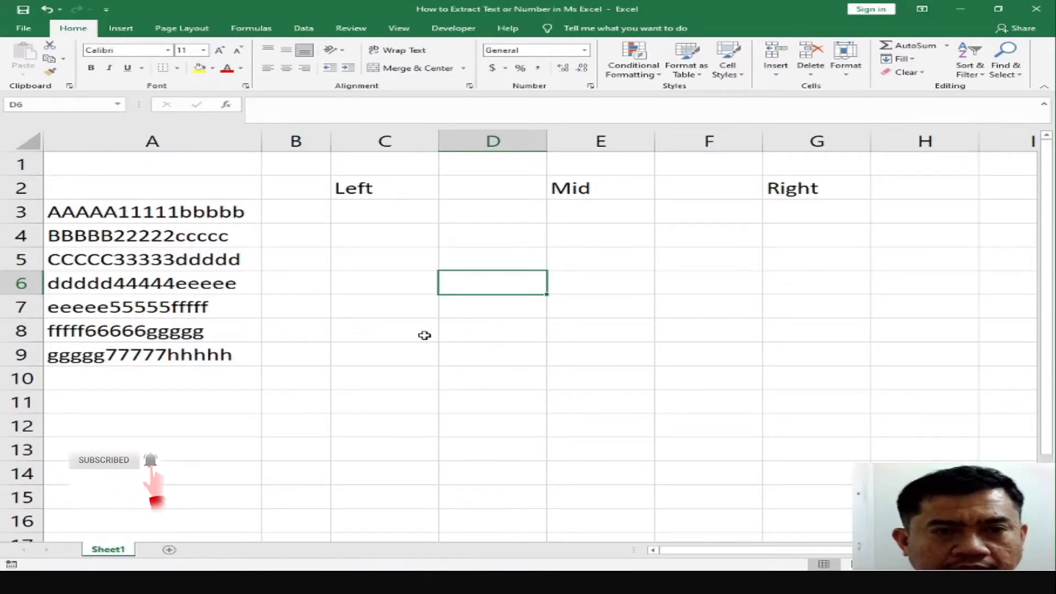
- Enter =LEN(A3) in B3 to check the length of the first string
click(124, 142)
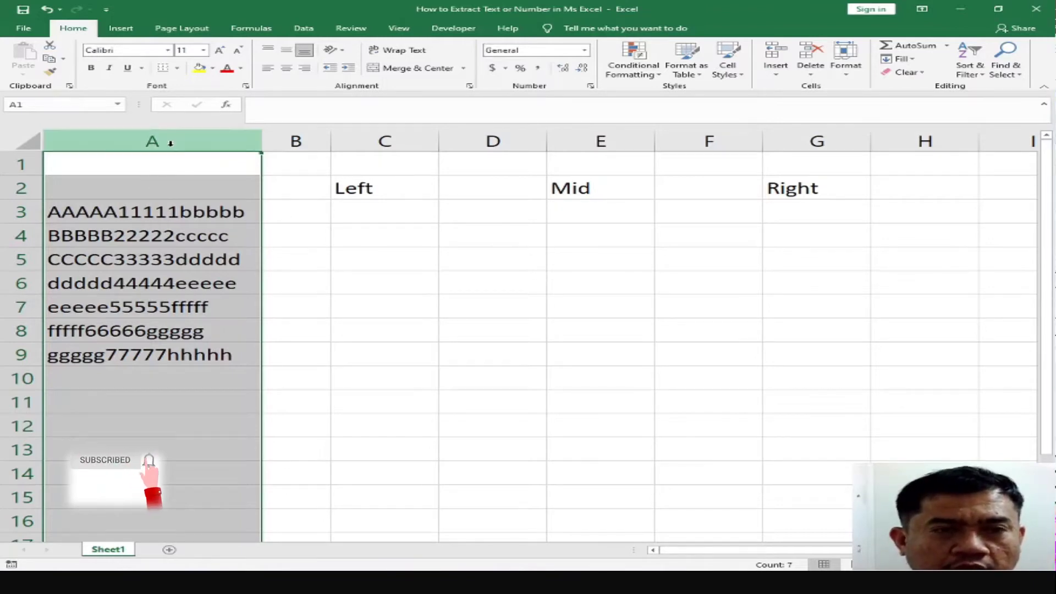
click(89, 208)
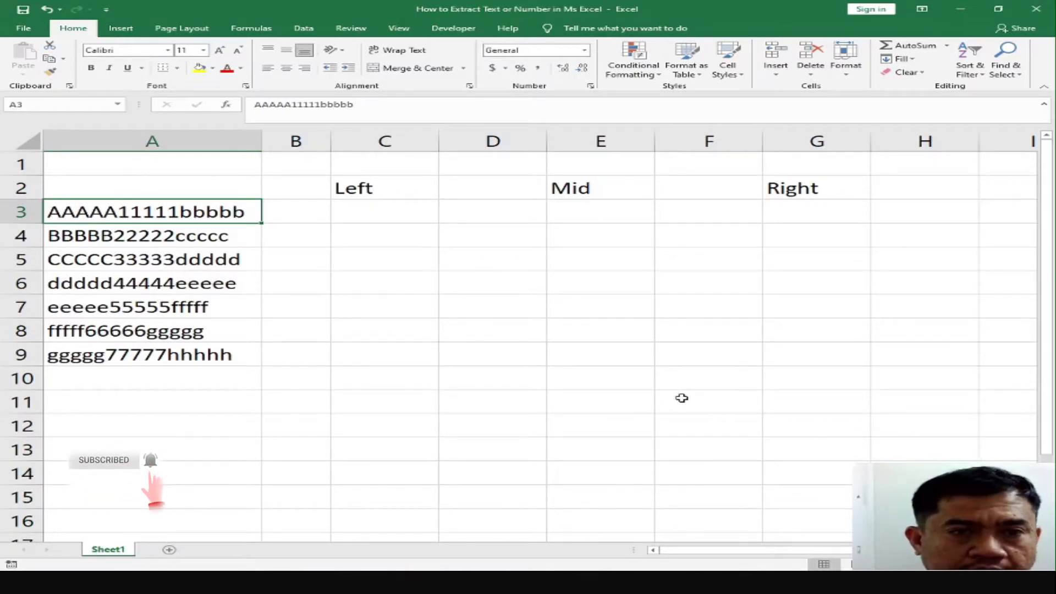
click(292, 209)
text(=)
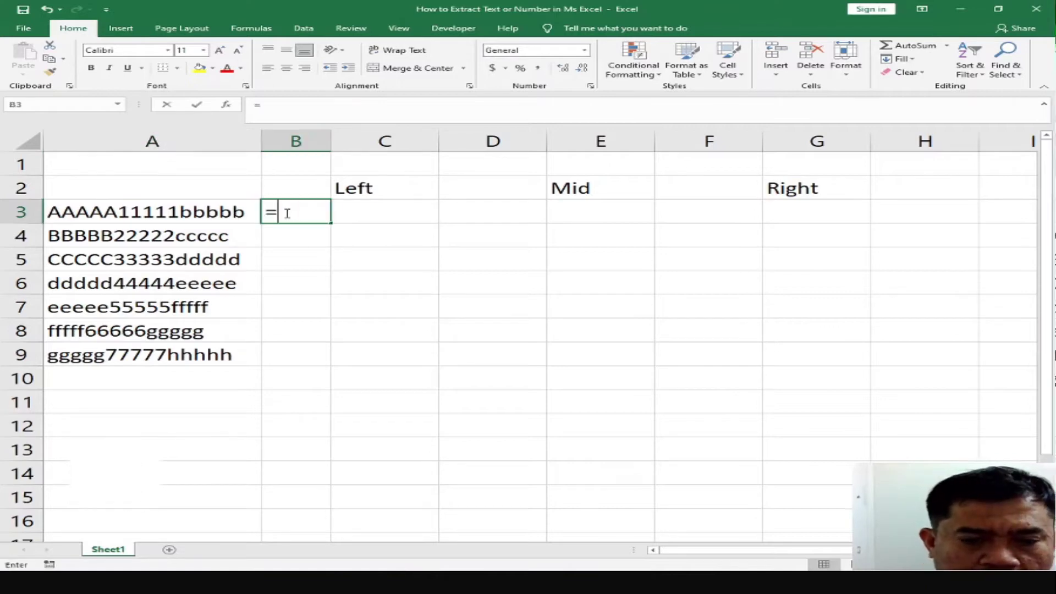
text(len)
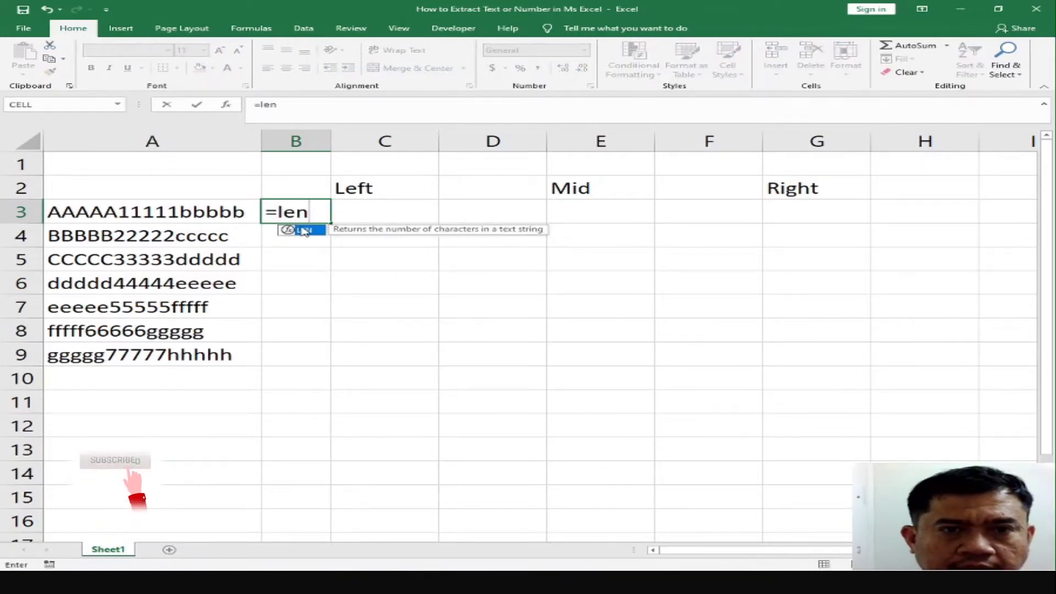
double_click(304, 231)
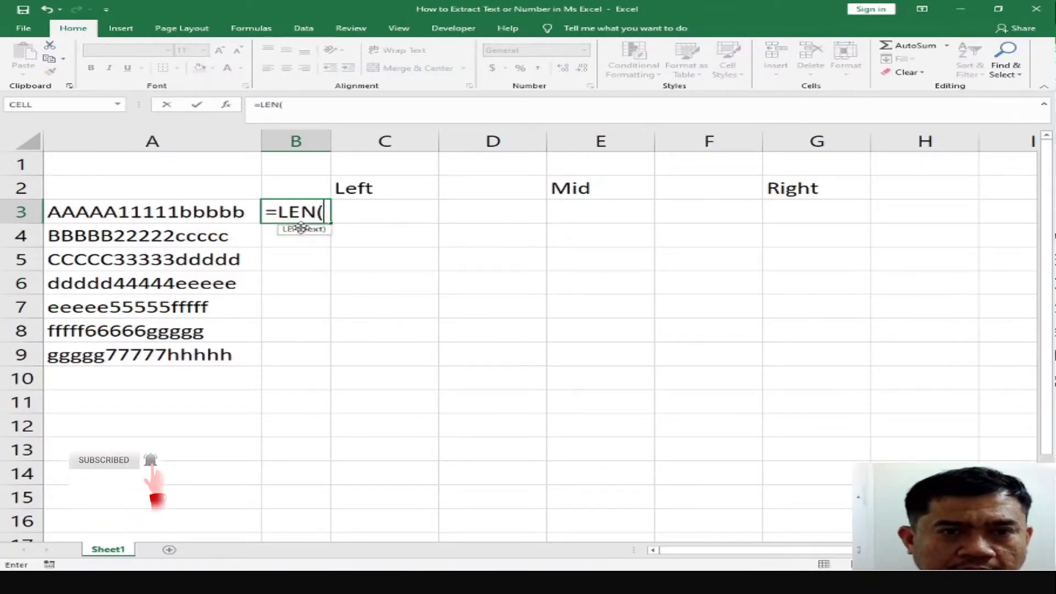
click(53, 211)
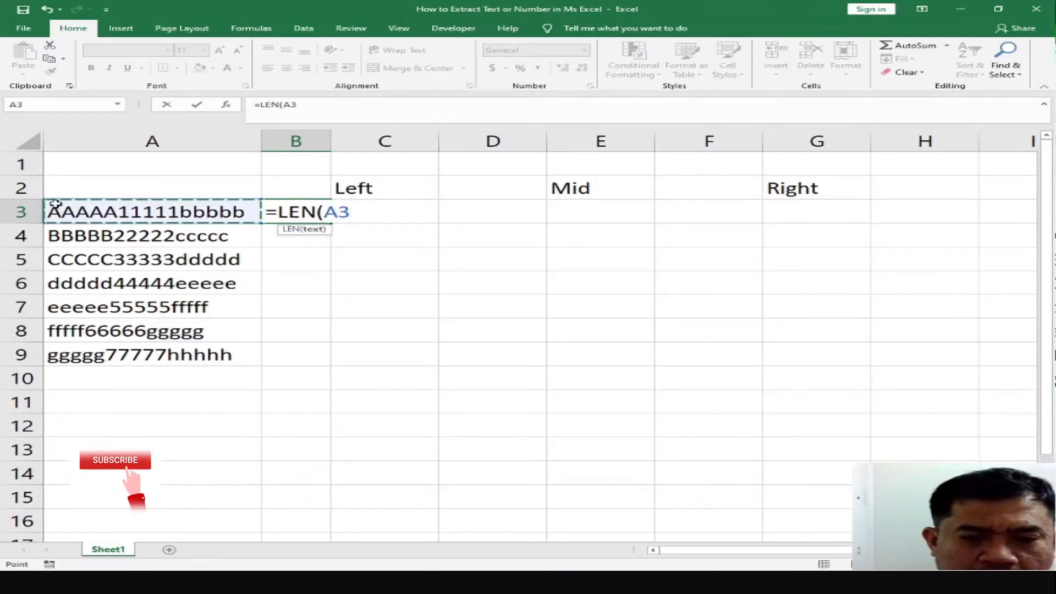
text())
key(Return)
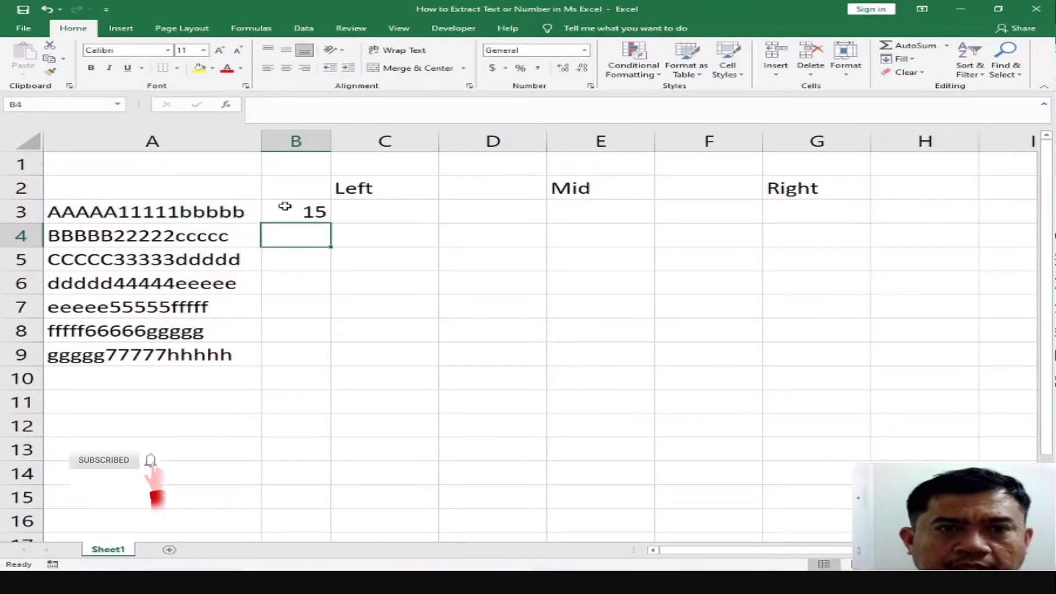
- Fill the length formula down to B9, then clear B3:B9 again
click(308, 212)
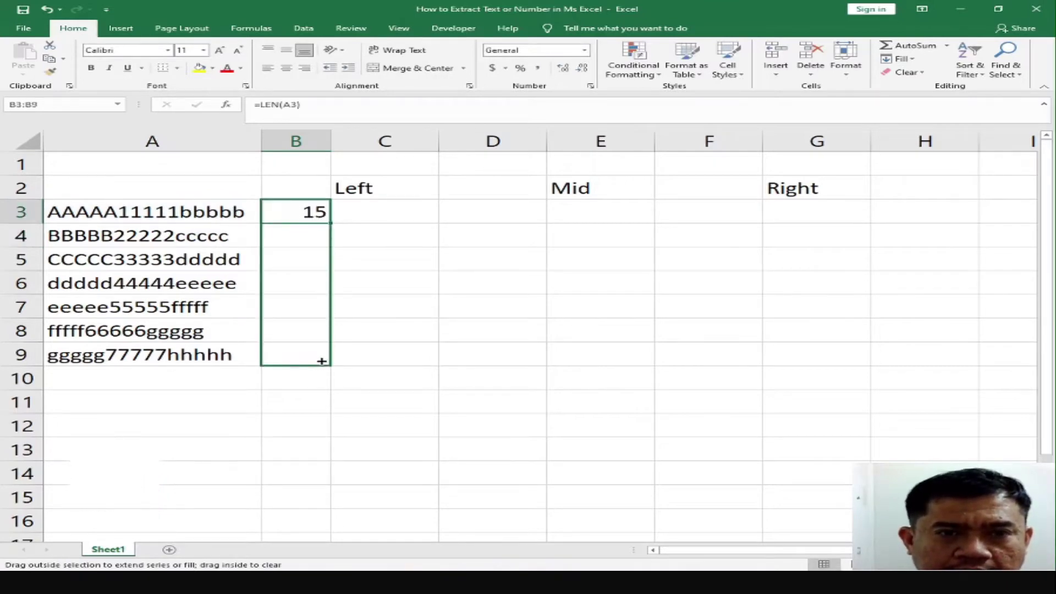
drag(329, 225, 318, 361)
click(292, 396)
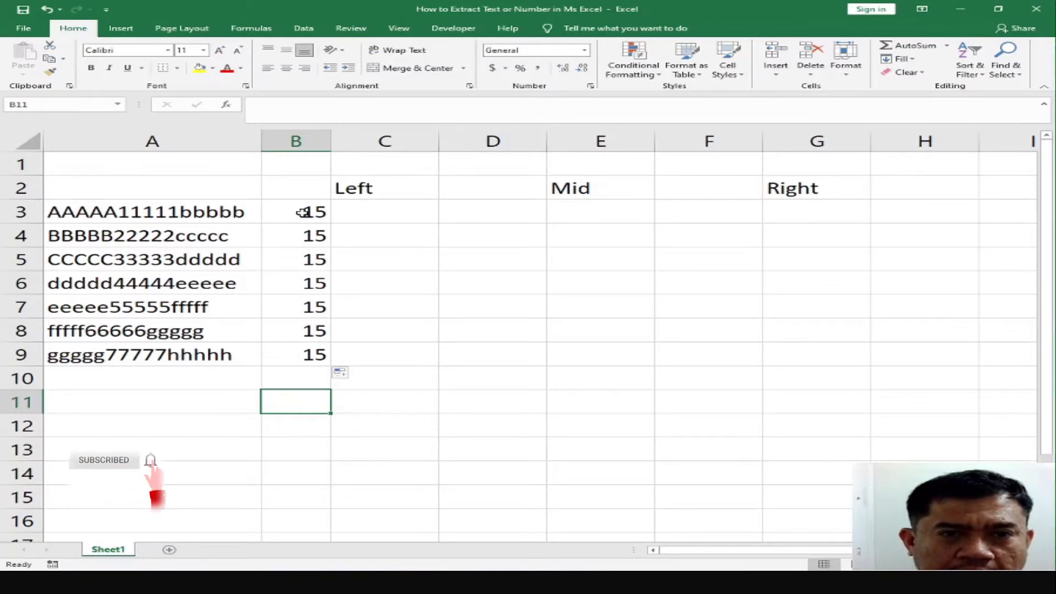
drag(302, 211, 284, 343)
key(Delete)
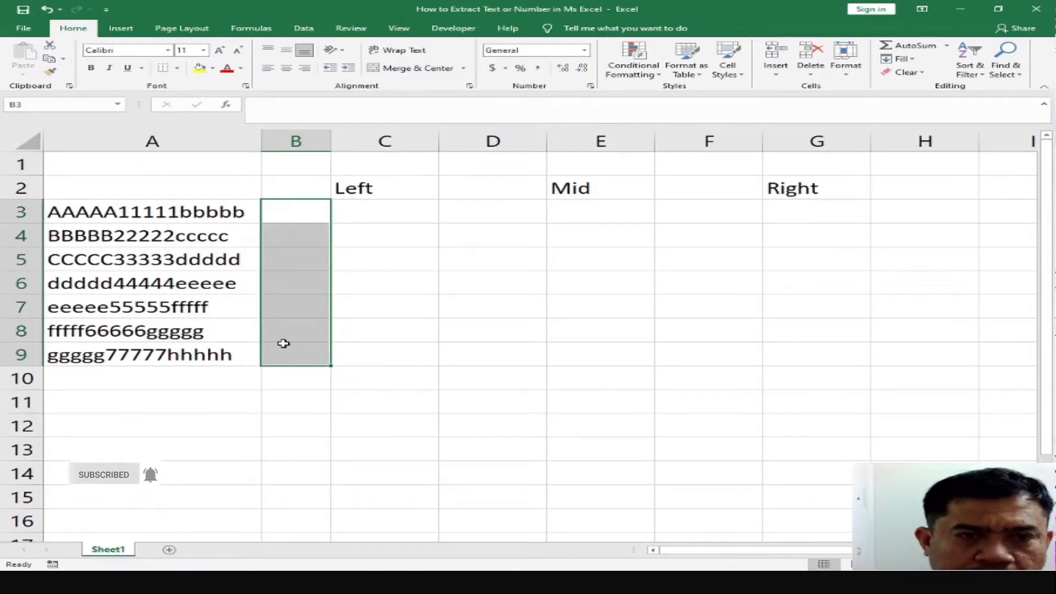
- Step through A3's text to find where its leading letters end, leaving it unchanged
click(416, 219)
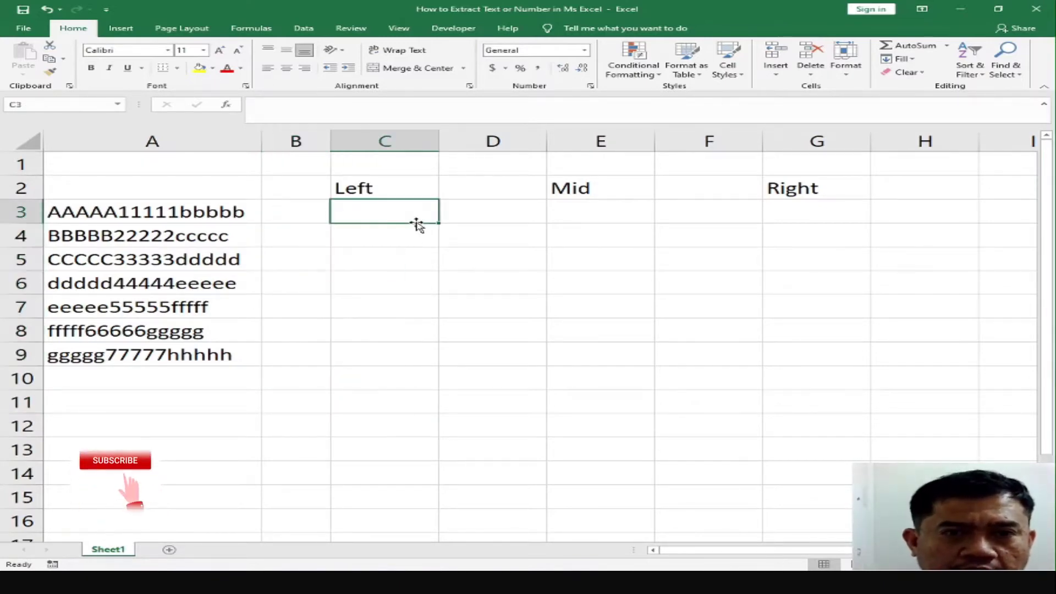
click(112, 212)
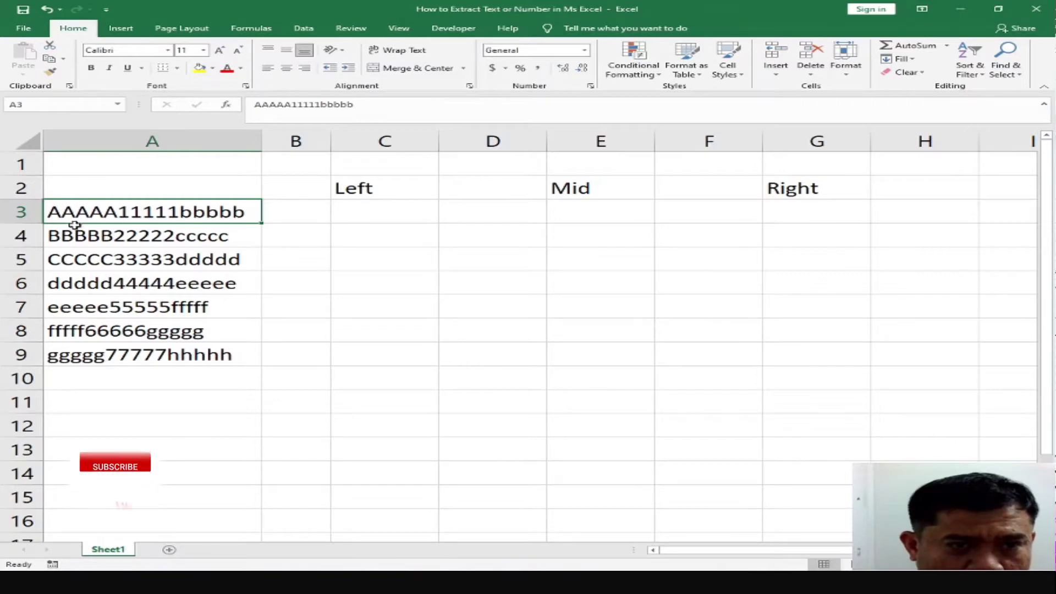
drag(74, 225, 74, 331)
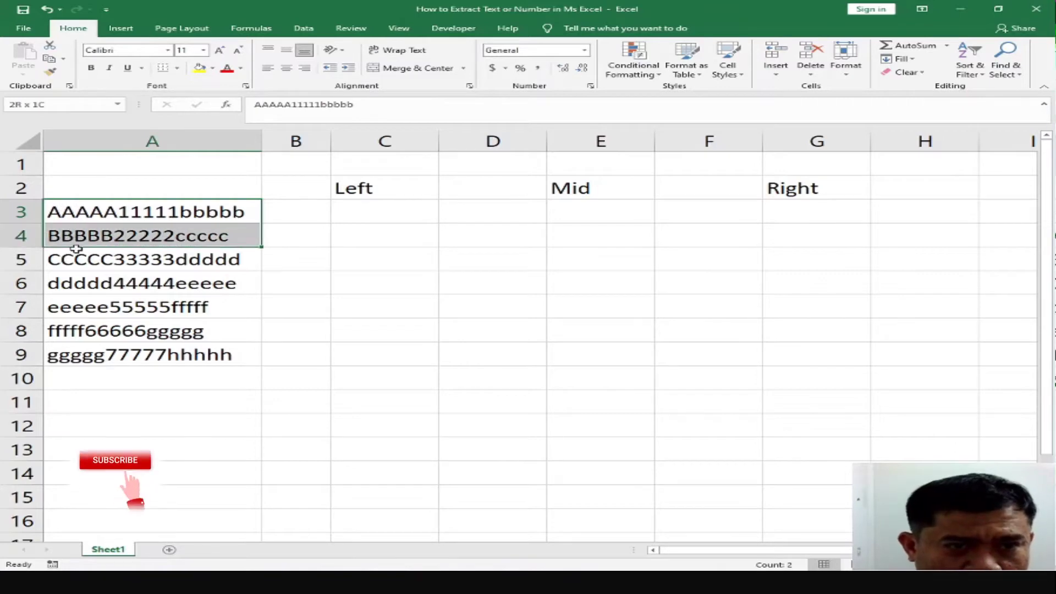
click(75, 151)
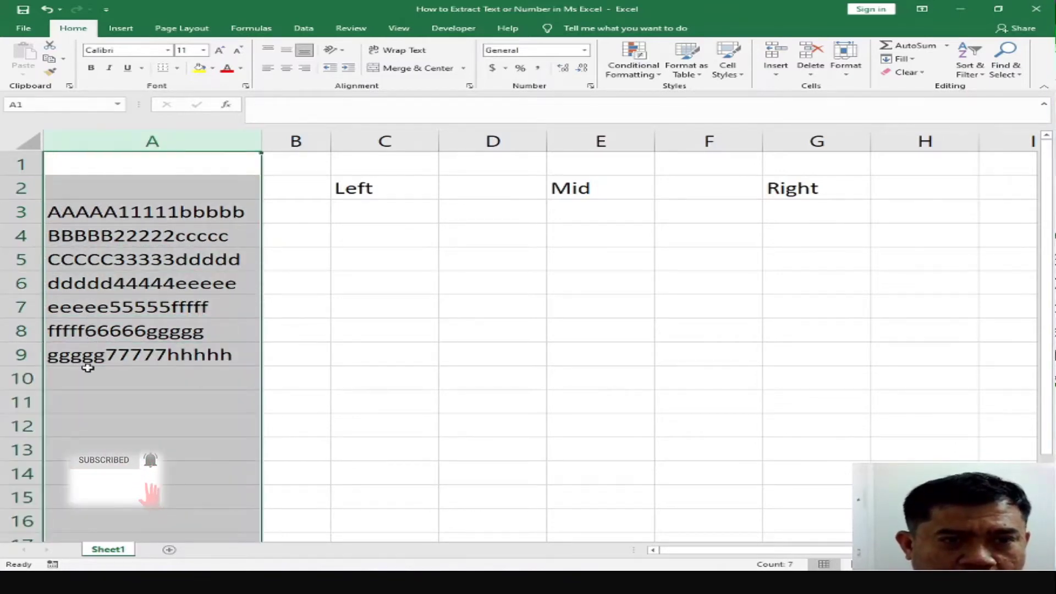
click(51, 212)
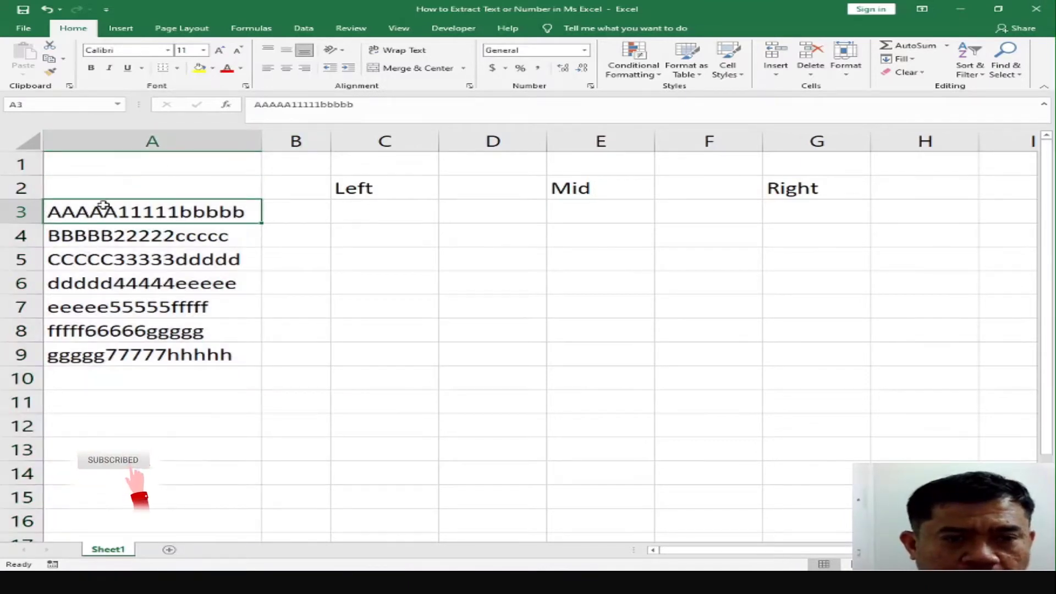
key(F2)
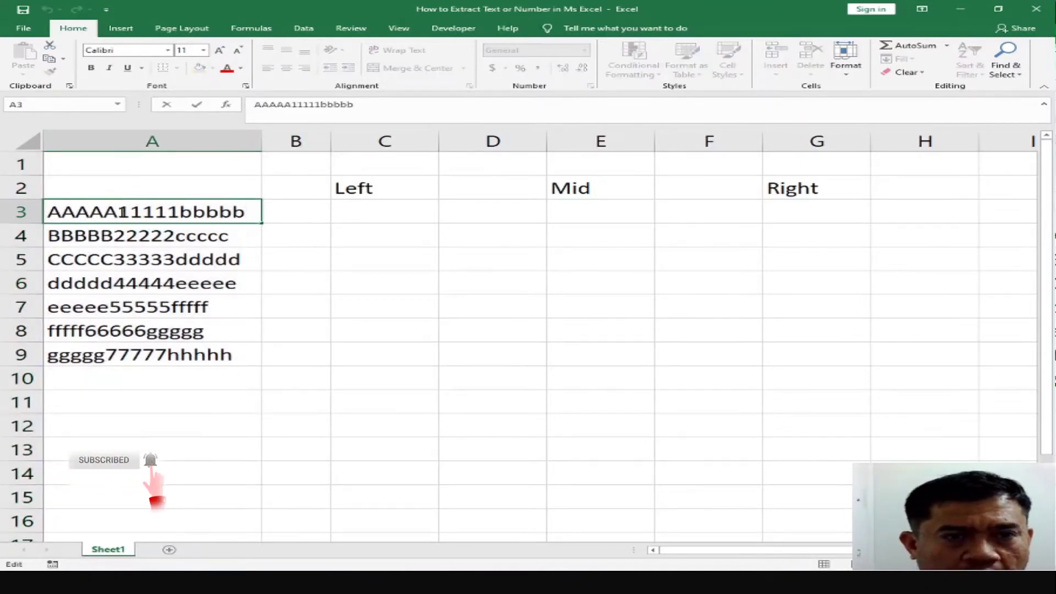
key(Left)
key(Left)
key(Left)
key(Left)
key(Left)
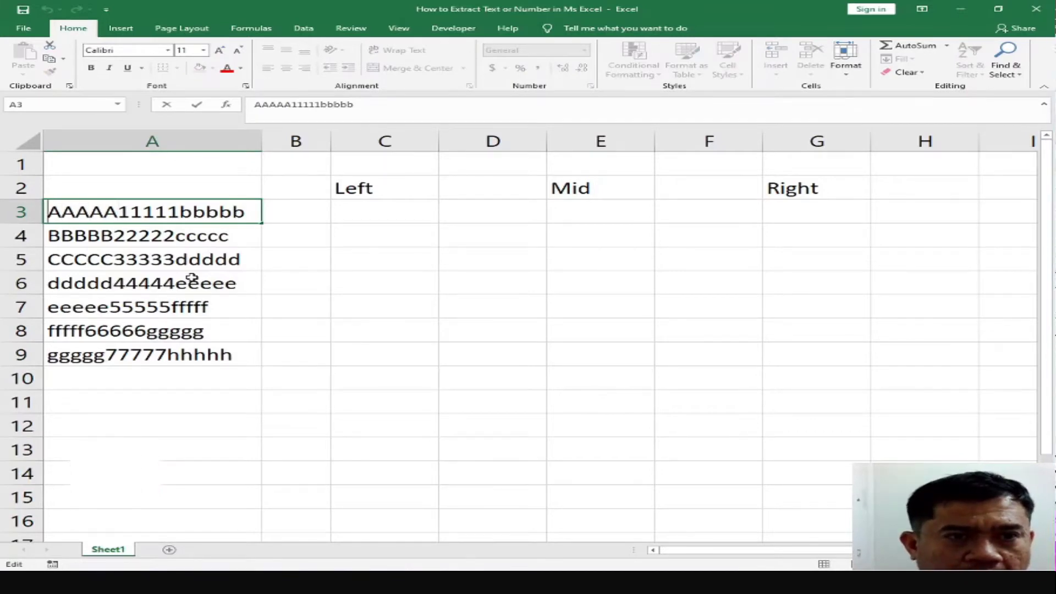
key(Left)
key(Left)
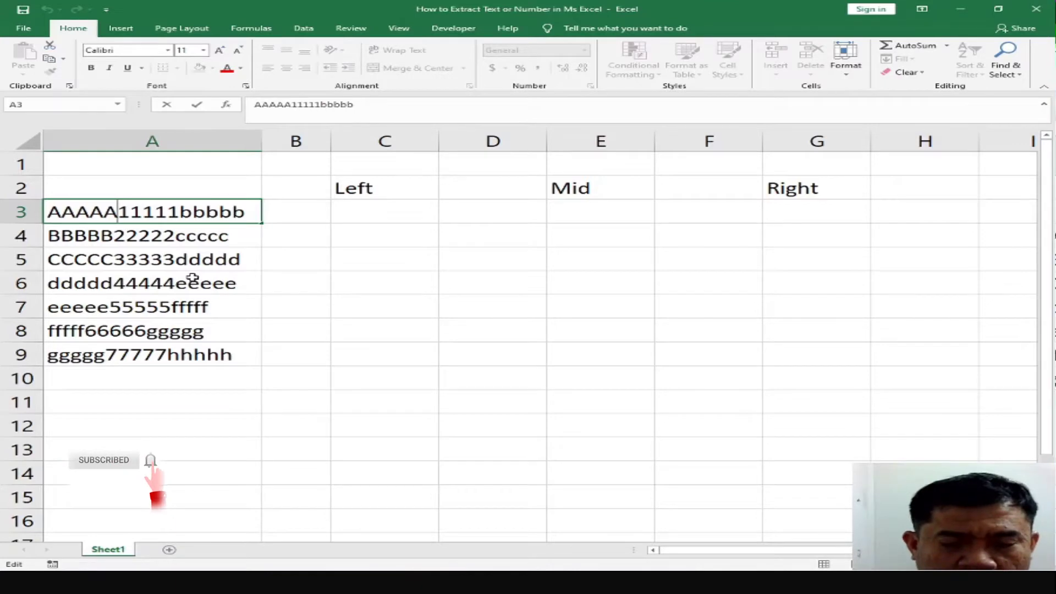
key(Return)
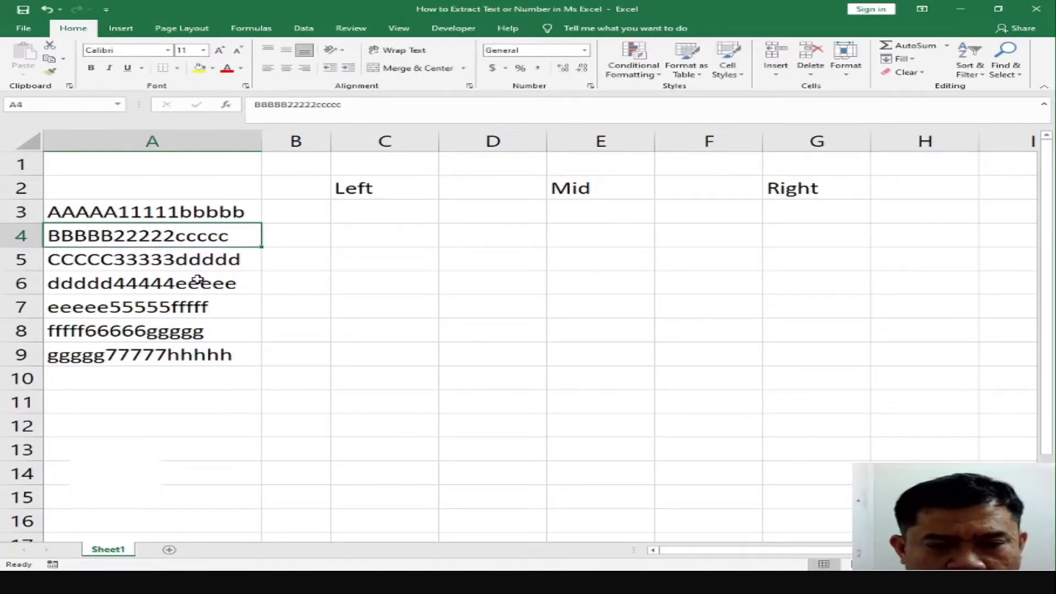
- Check the leading letters of A4 and A5 the same way without changing them
key(F2)
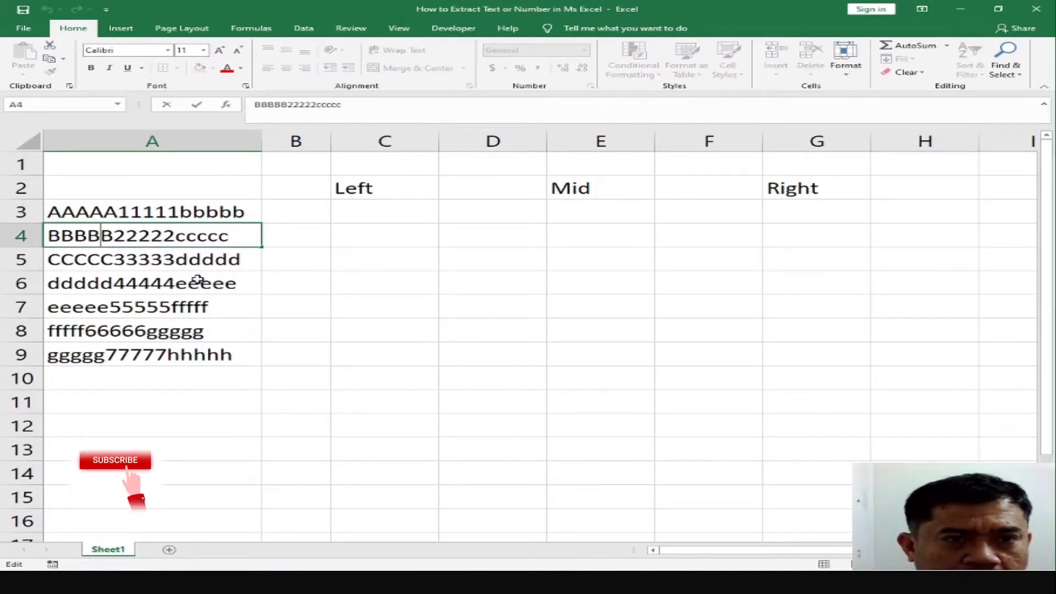
key(Left)
key(Left)
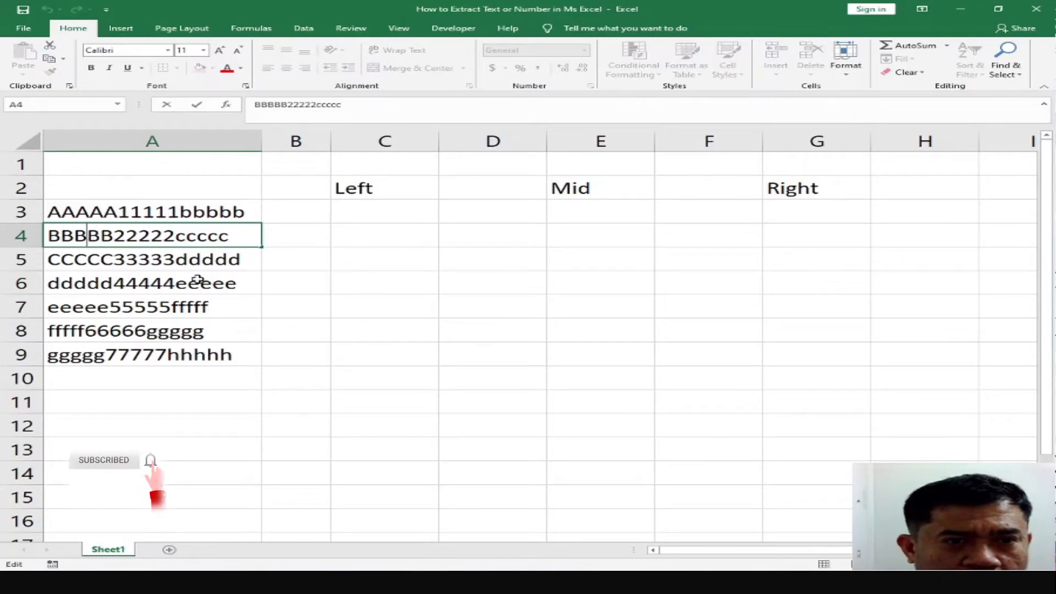
key(Return)
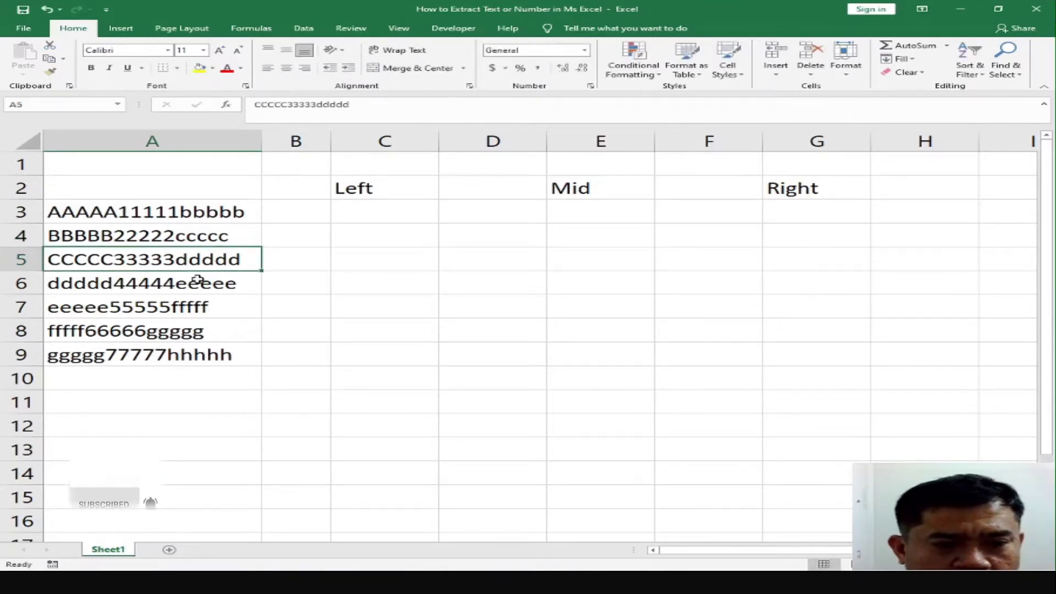
key(F2)
key(Left)
key(Left)
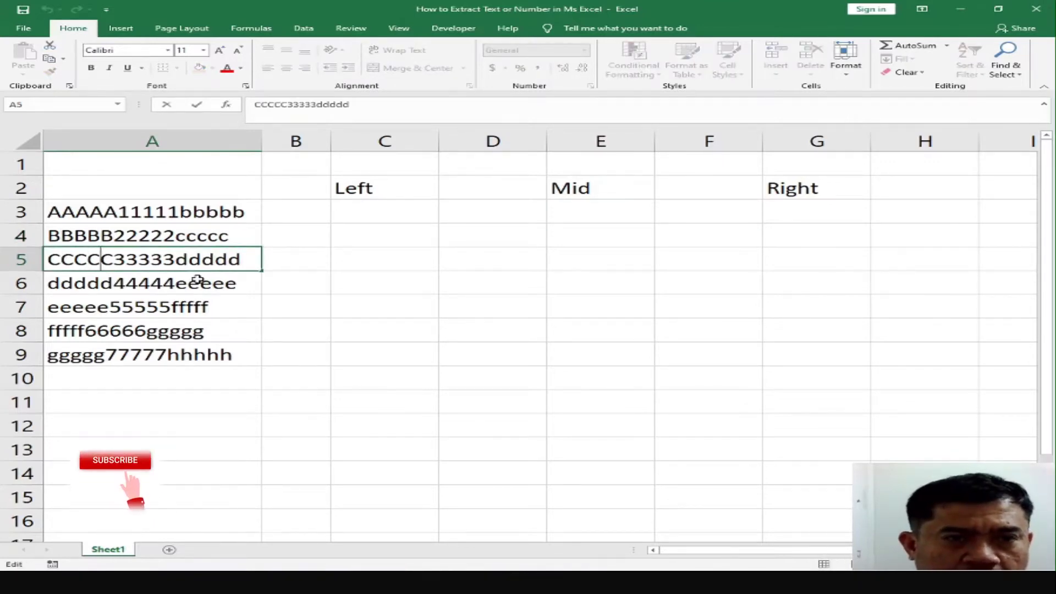
key(Left)
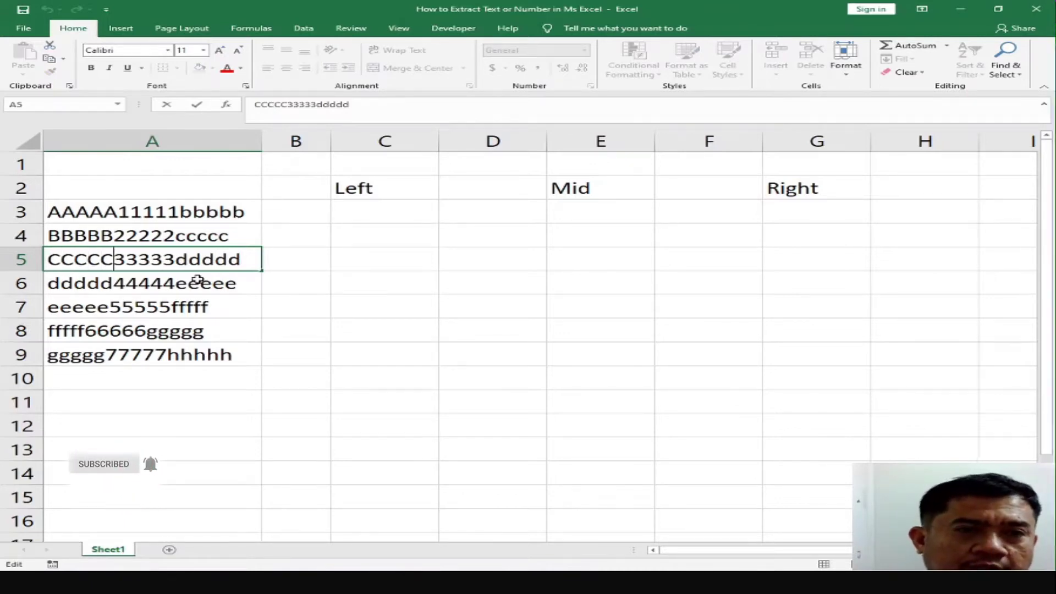
click(110, 304)
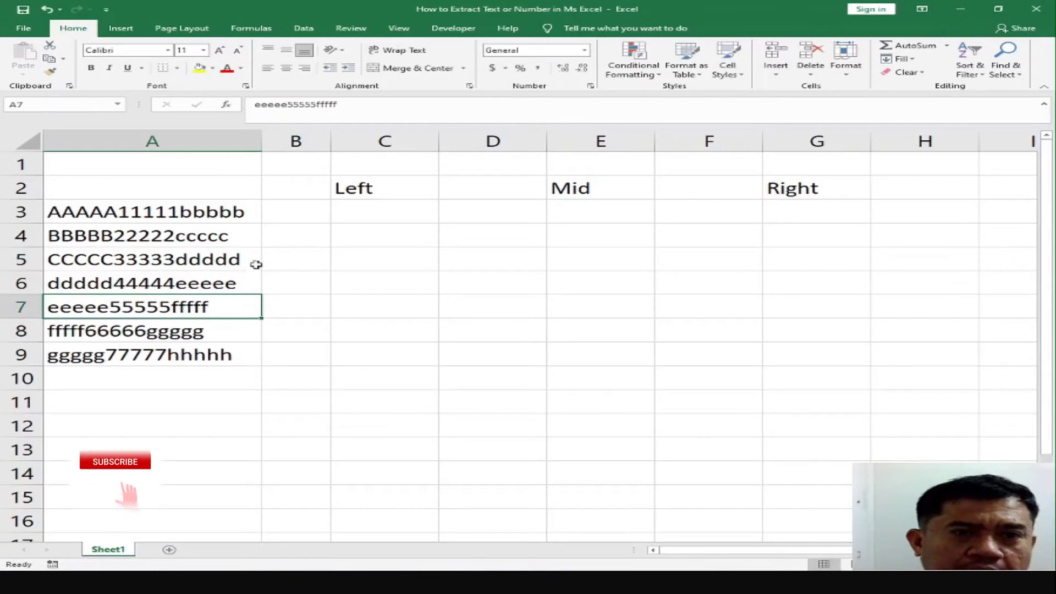
- Enter =LEFT(A3,5) in C3 and fill it down to C9
click(391, 209)
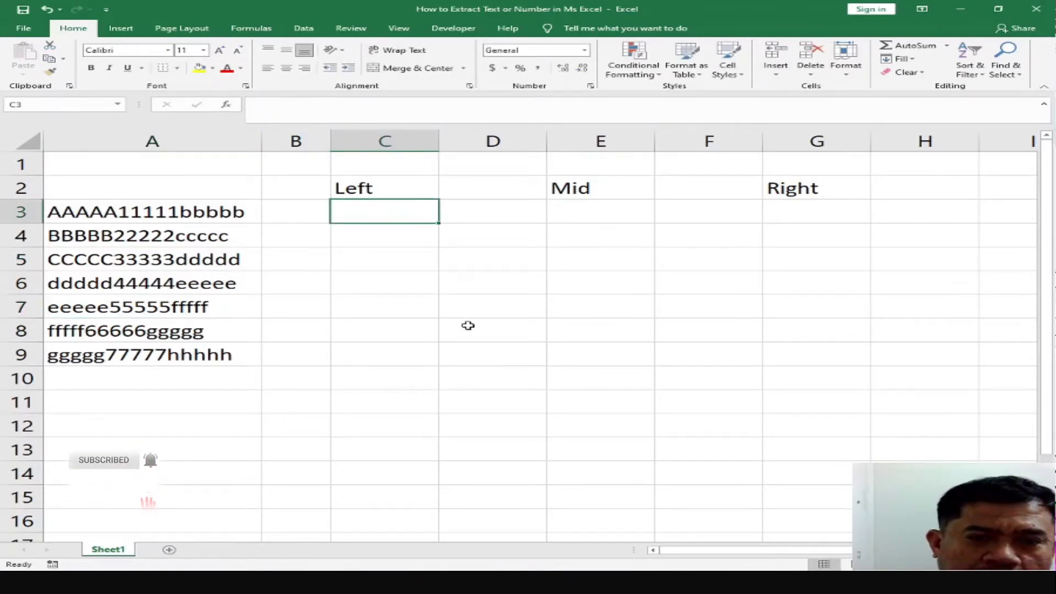
text(=)
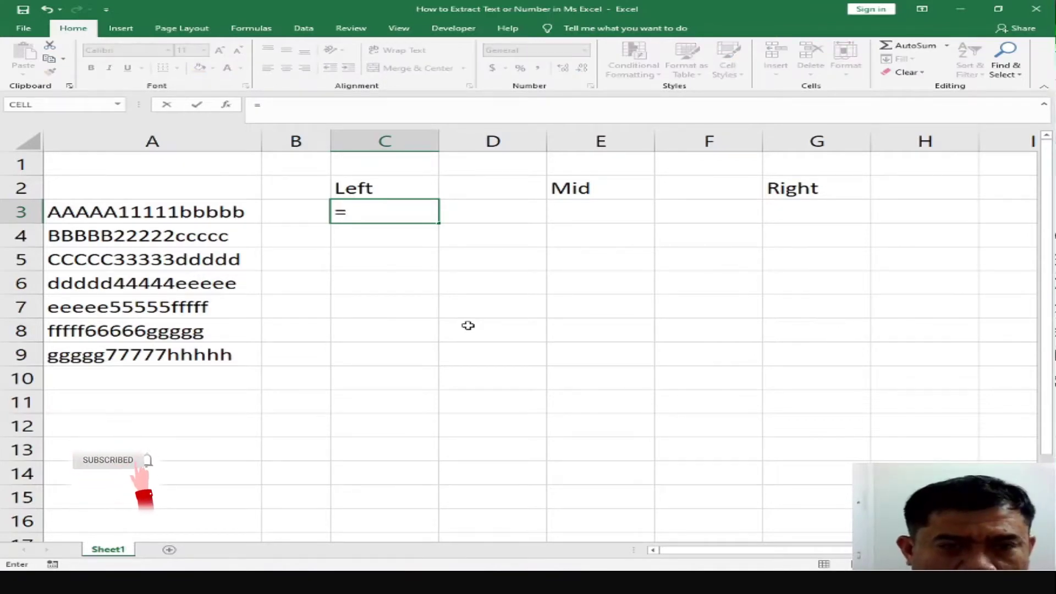
text(l)
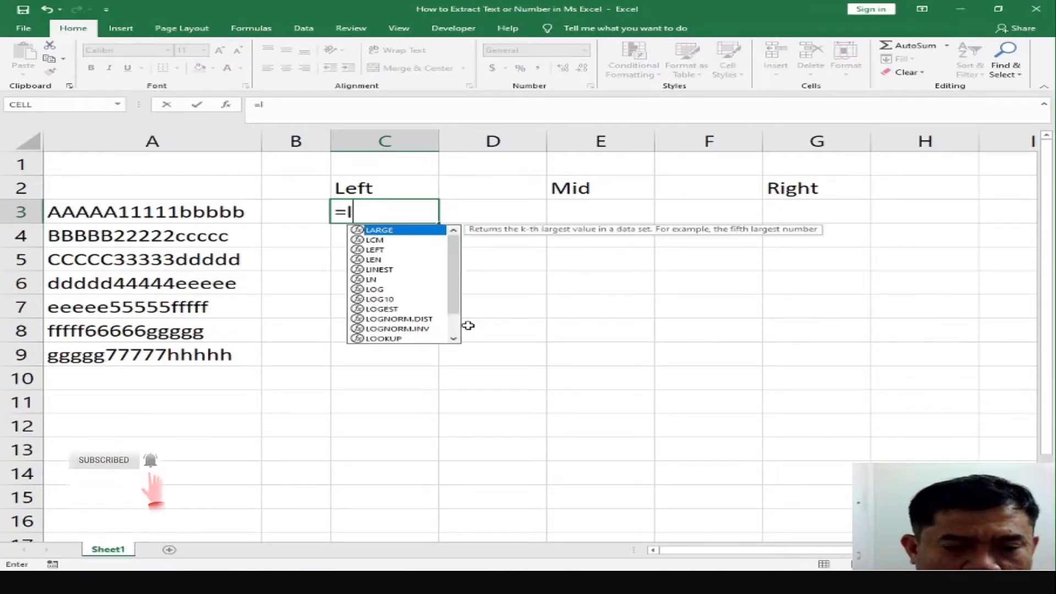
text(eft)
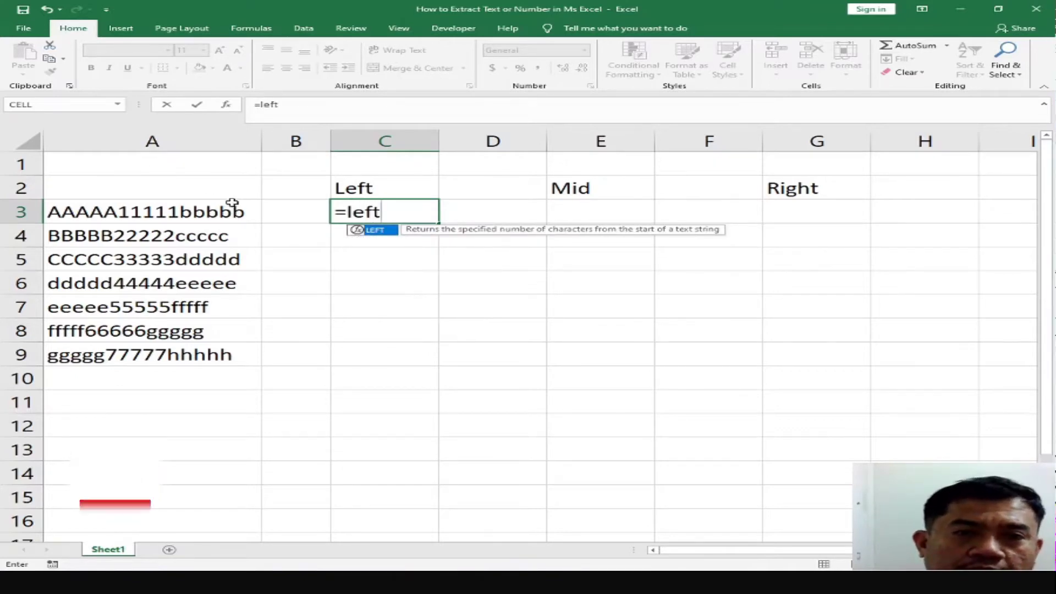
double_click(377, 230)
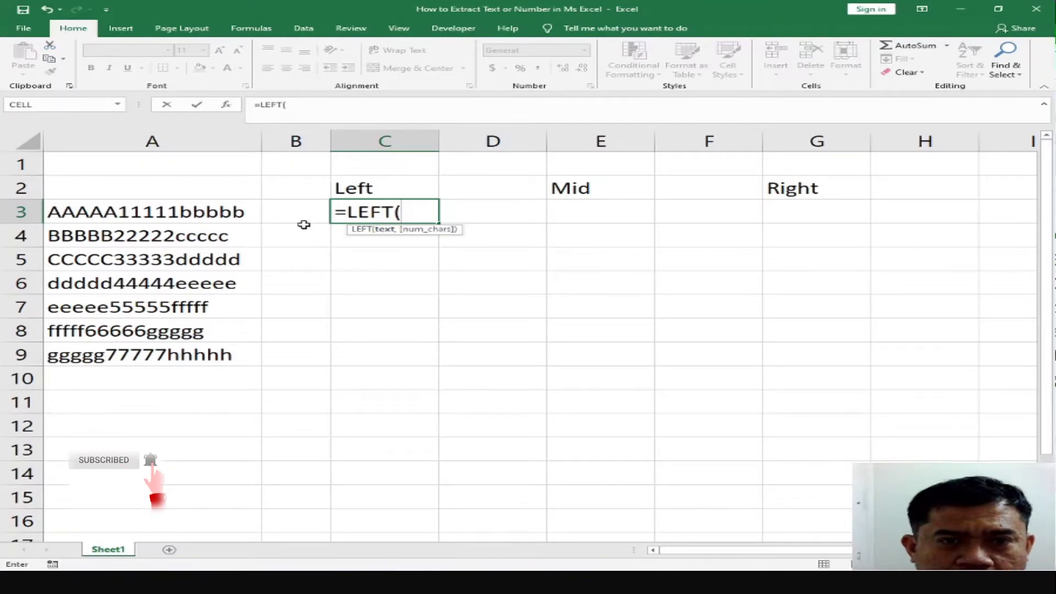
click(155, 216)
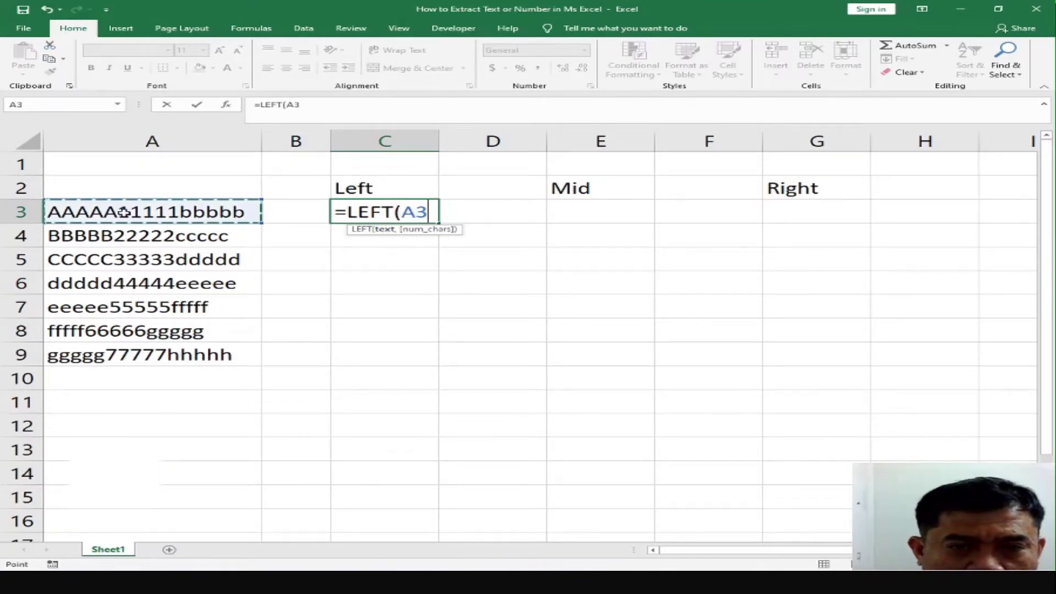
text(,)
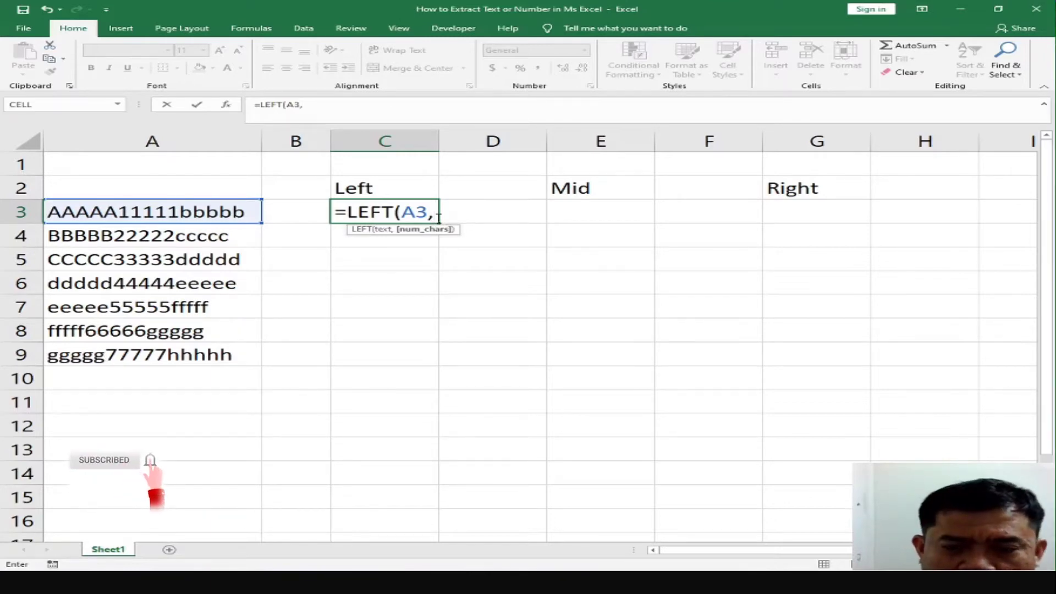
text(5)
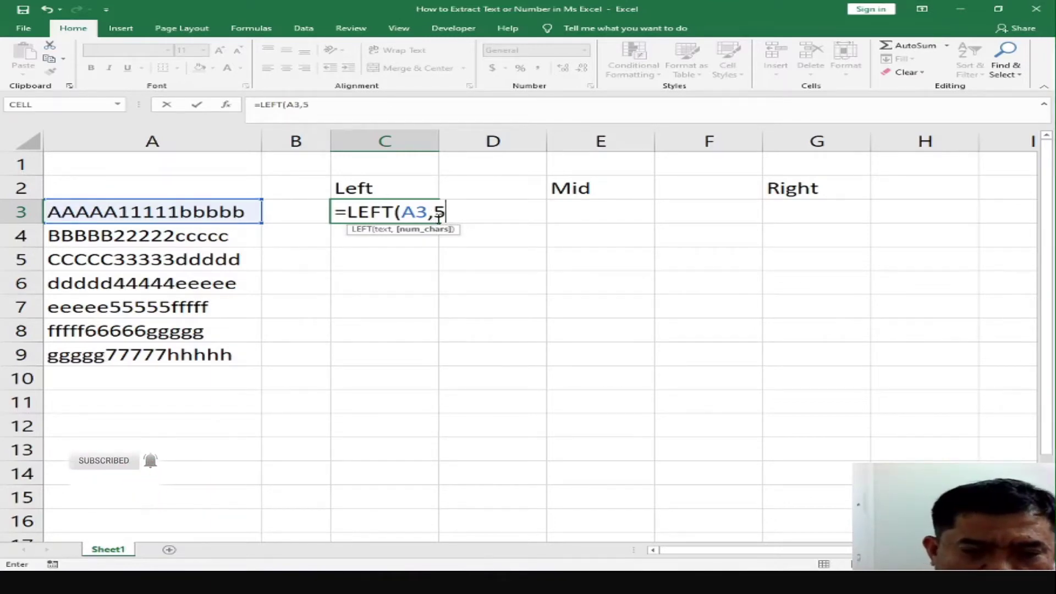
text())
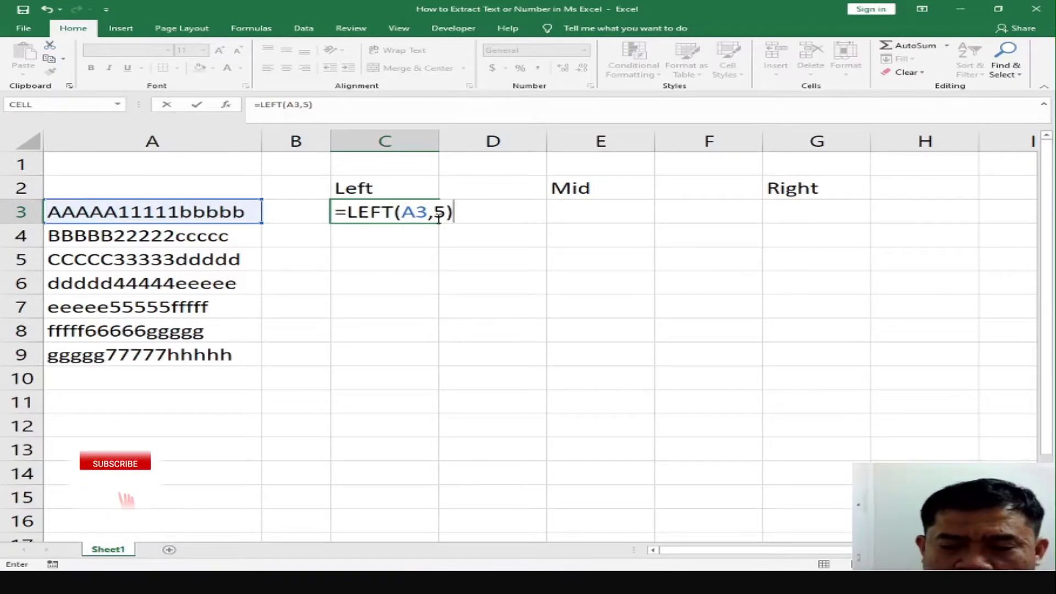
key(Return)
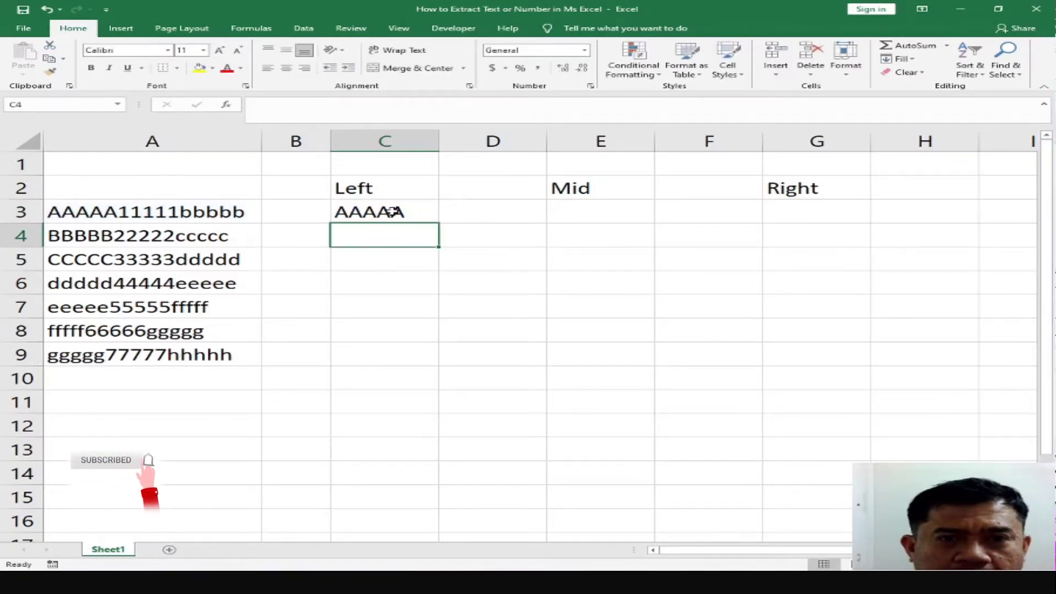
click(392, 212)
drag(441, 224, 441, 364)
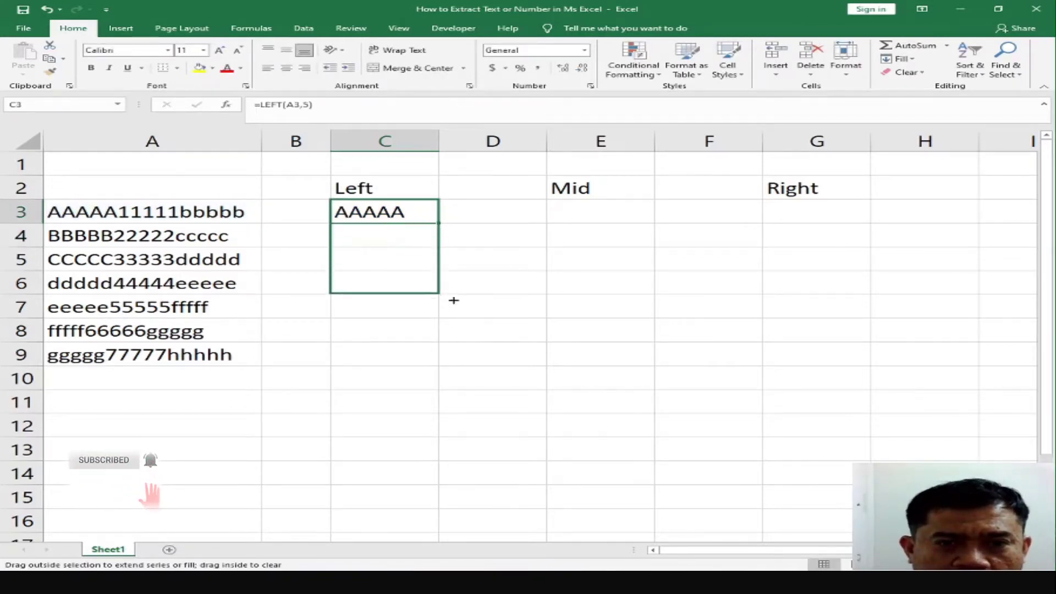
click(427, 393)
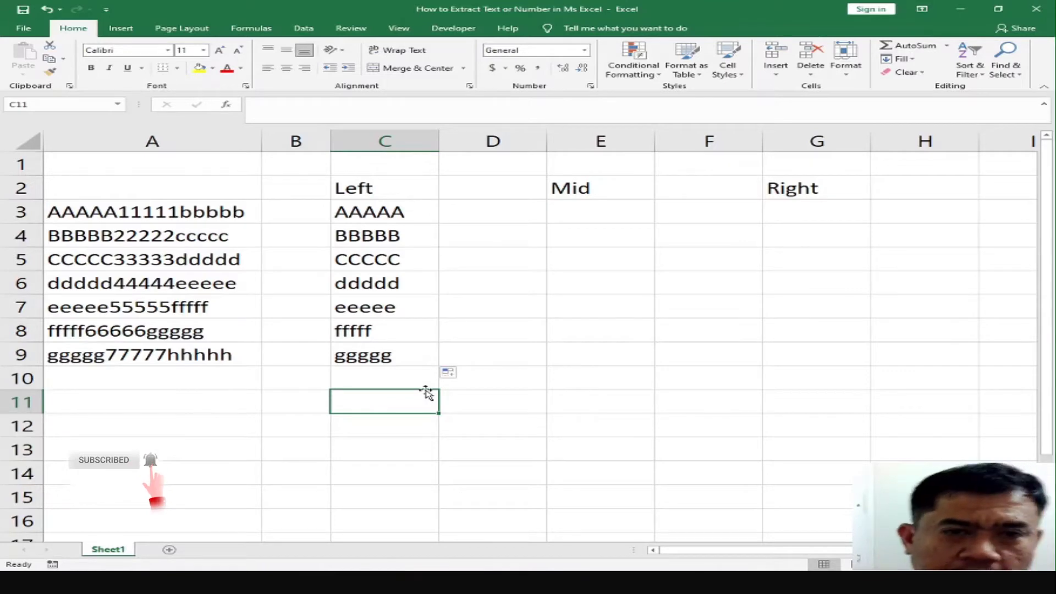
- Review C3's LEFT formula, then delete one e from A7 and check C7's result
click(367, 209)
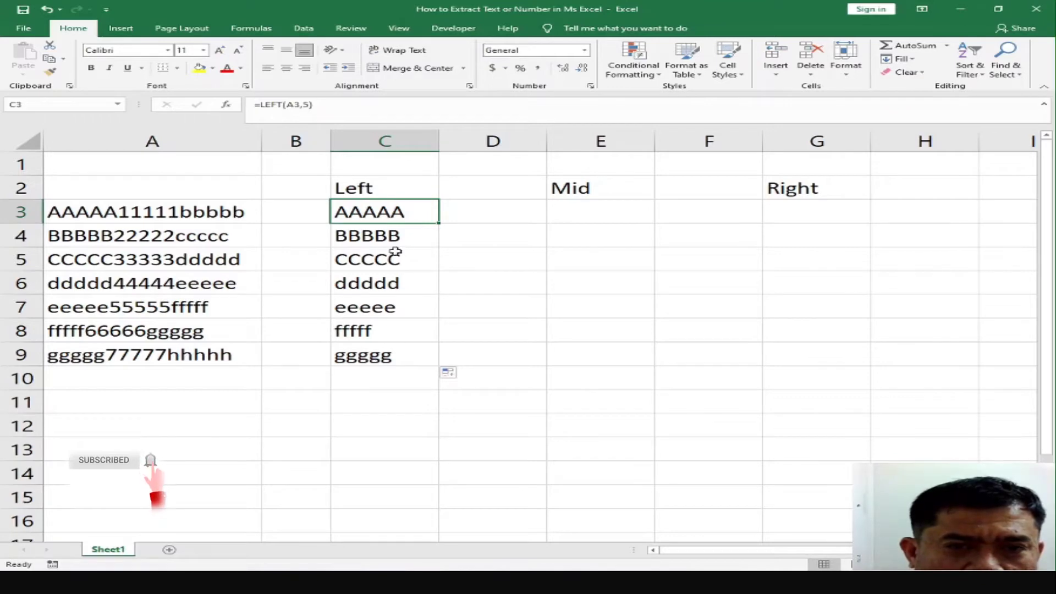
click(305, 104)
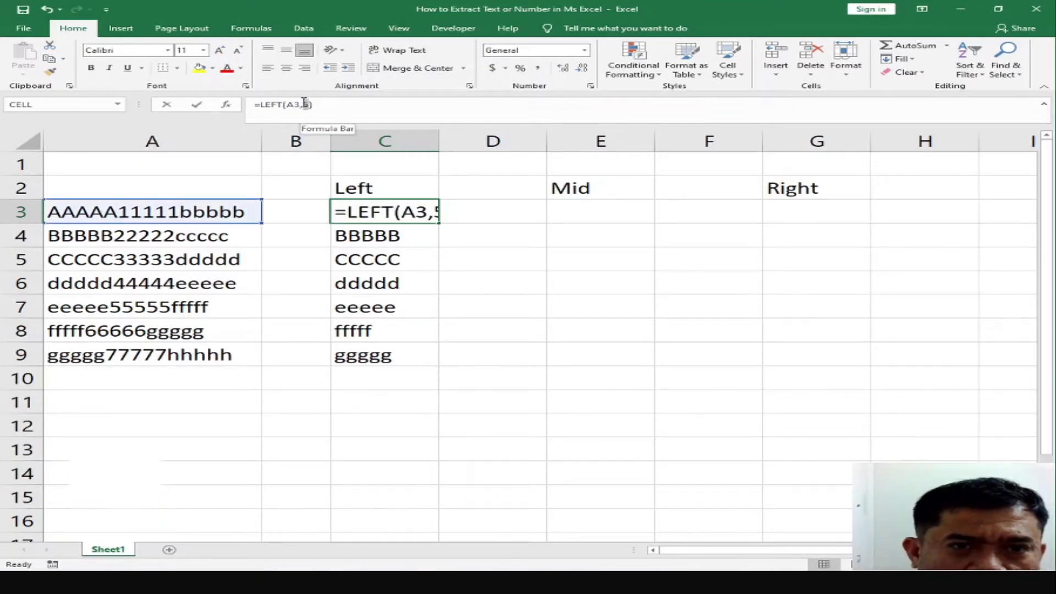
key(ctrl+Return)
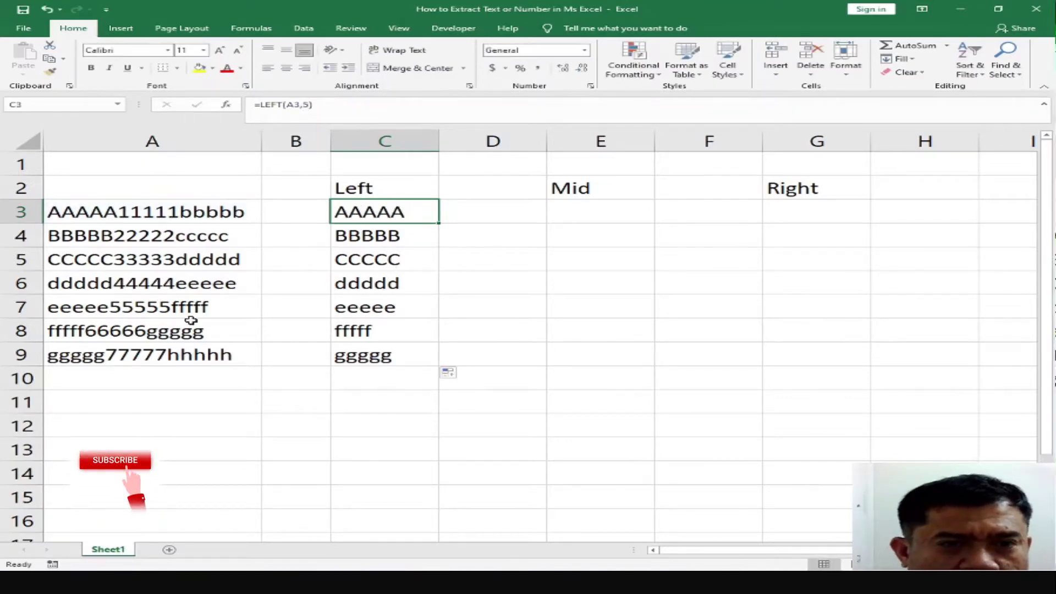
click(110, 307)
double_click(110, 307)
key(BackSpace)
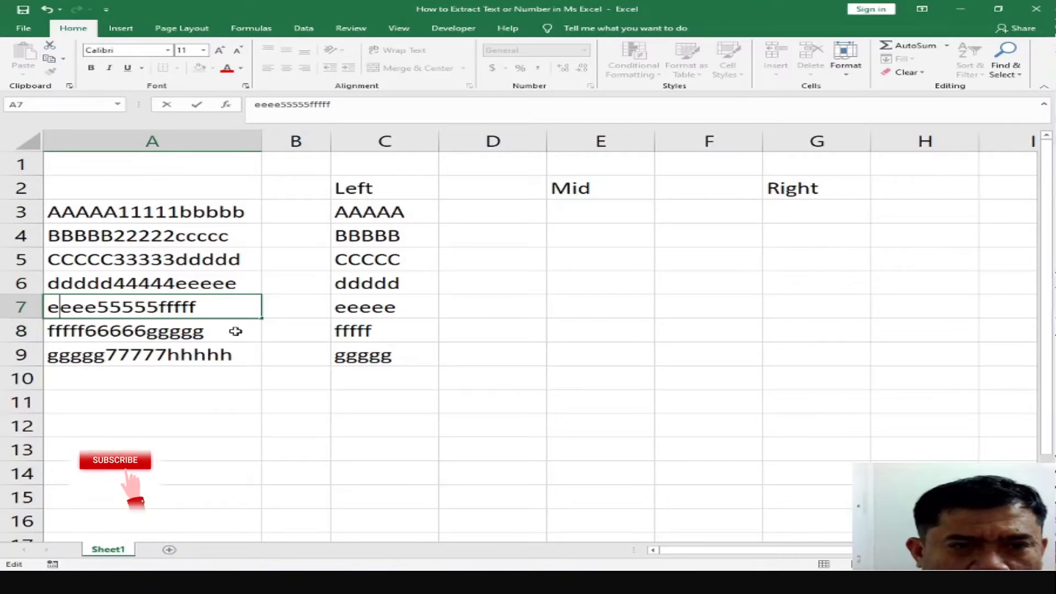
key(Right)
key(Right)
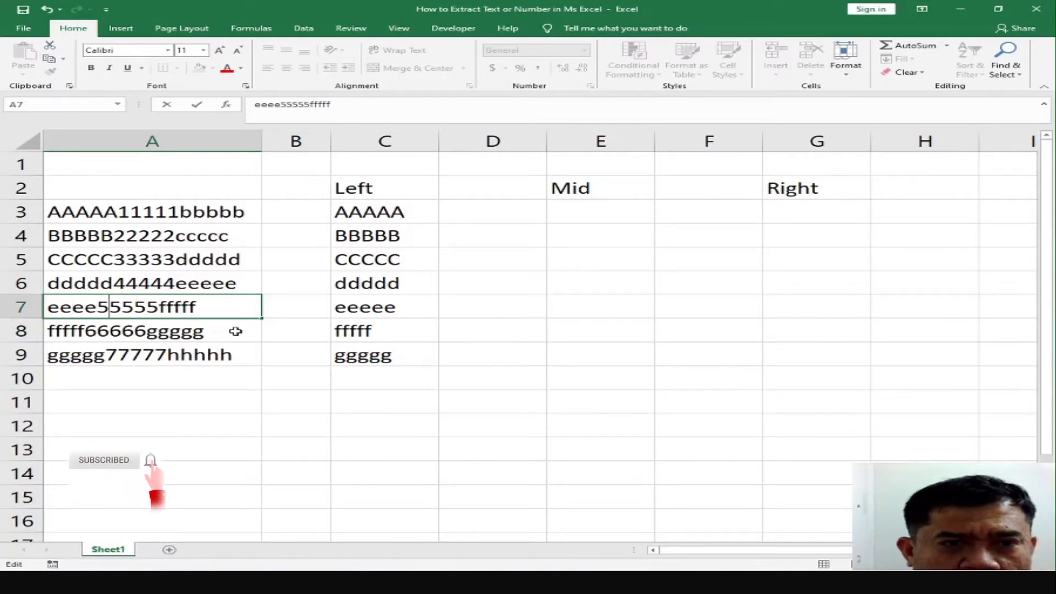
key(Return)
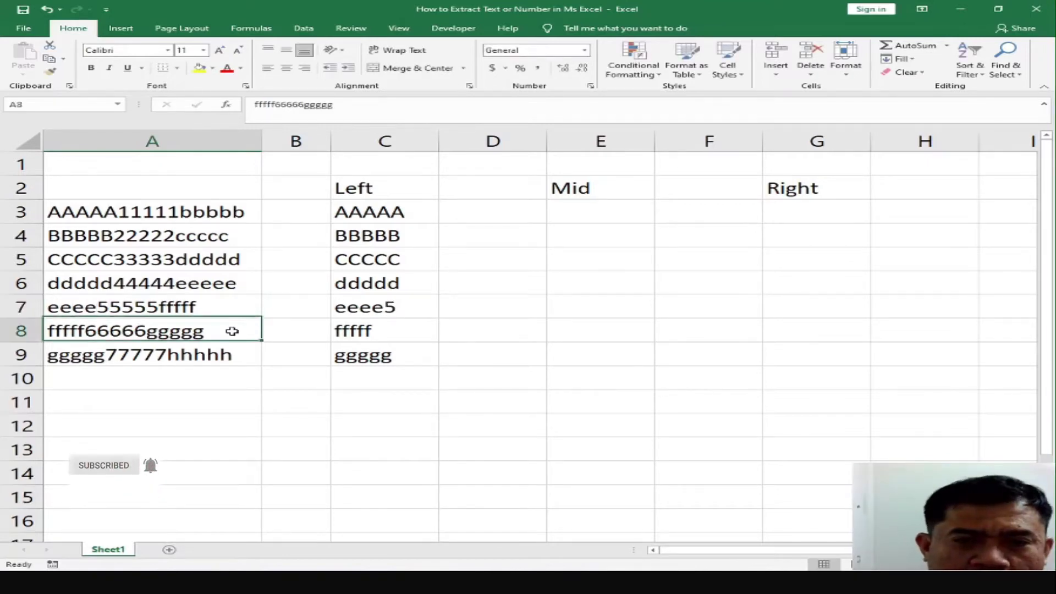
click(418, 310)
double_click(418, 309)
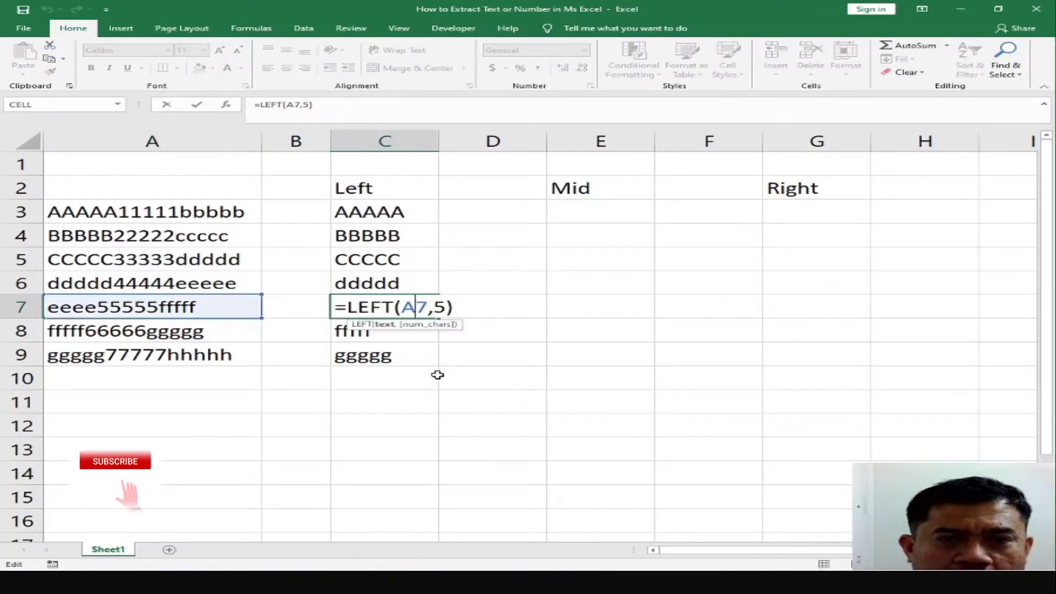
key(Escape)
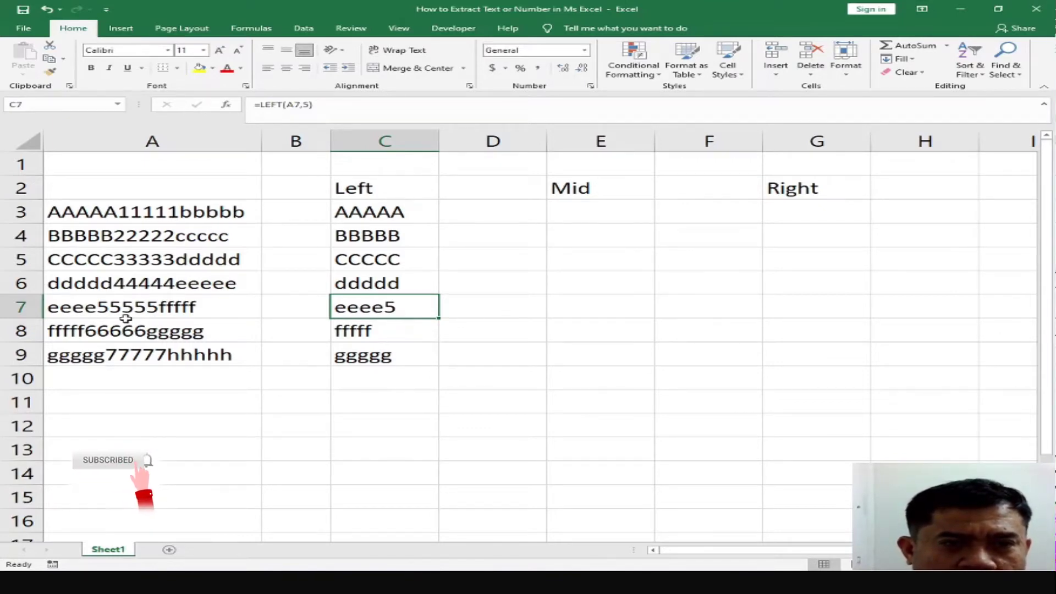
- Add an a so A7 reads eeeea55555fffff and C7 shows eeeea, then select C3:C9
double_click(96, 307)
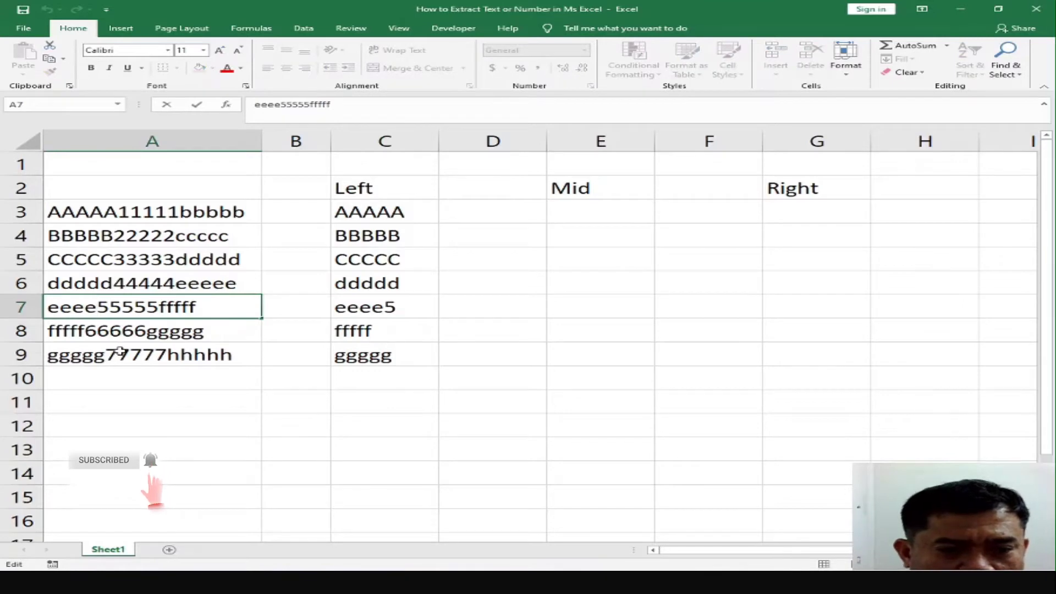
text(a)
key(Return)
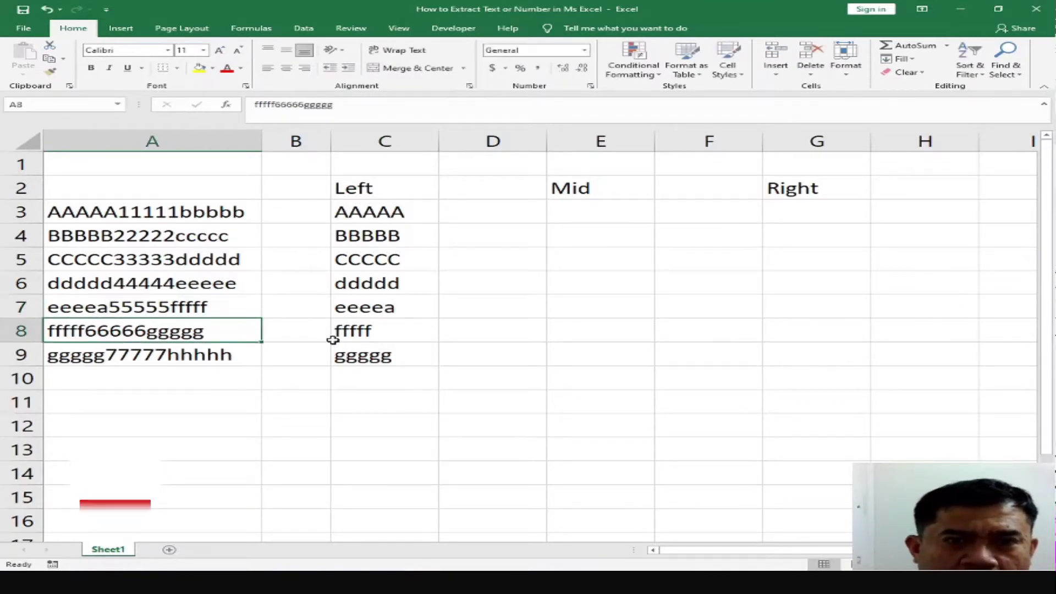
click(396, 306)
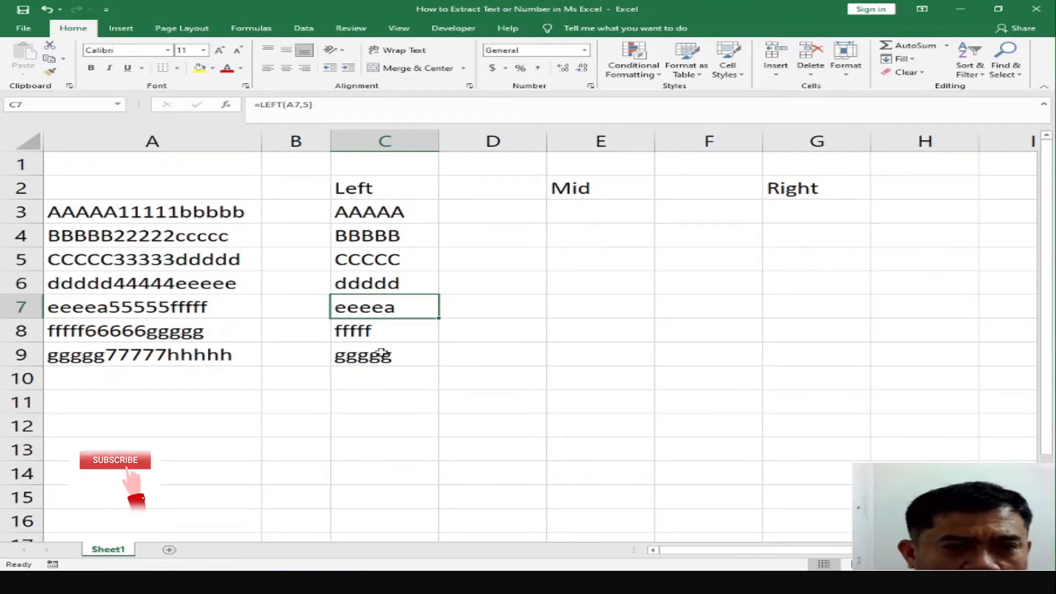
drag(385, 212, 428, 354)
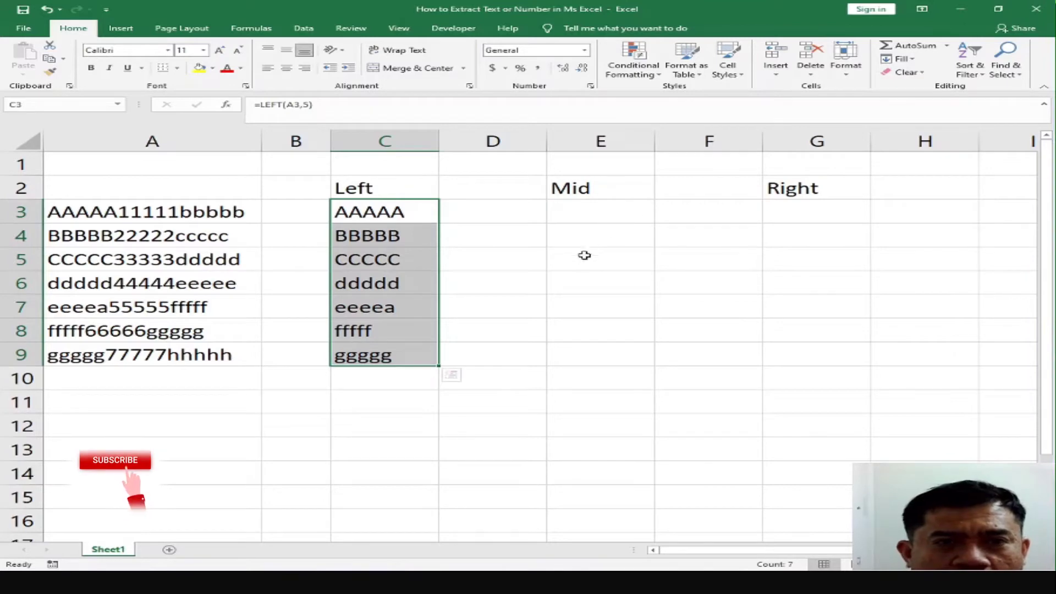
click(781, 212)
click(585, 213)
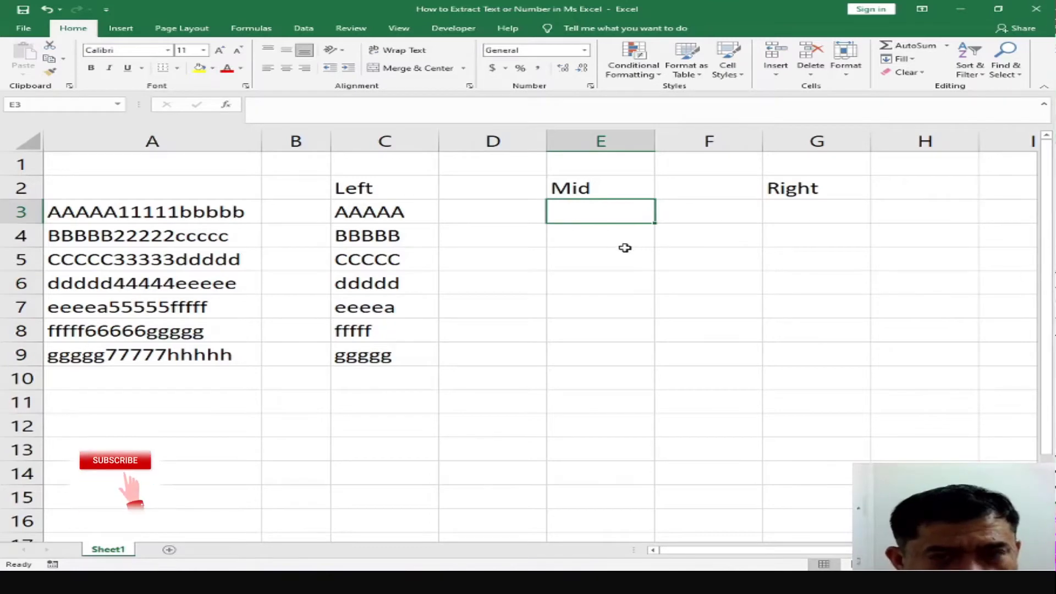
click(341, 216)
click(773, 209)
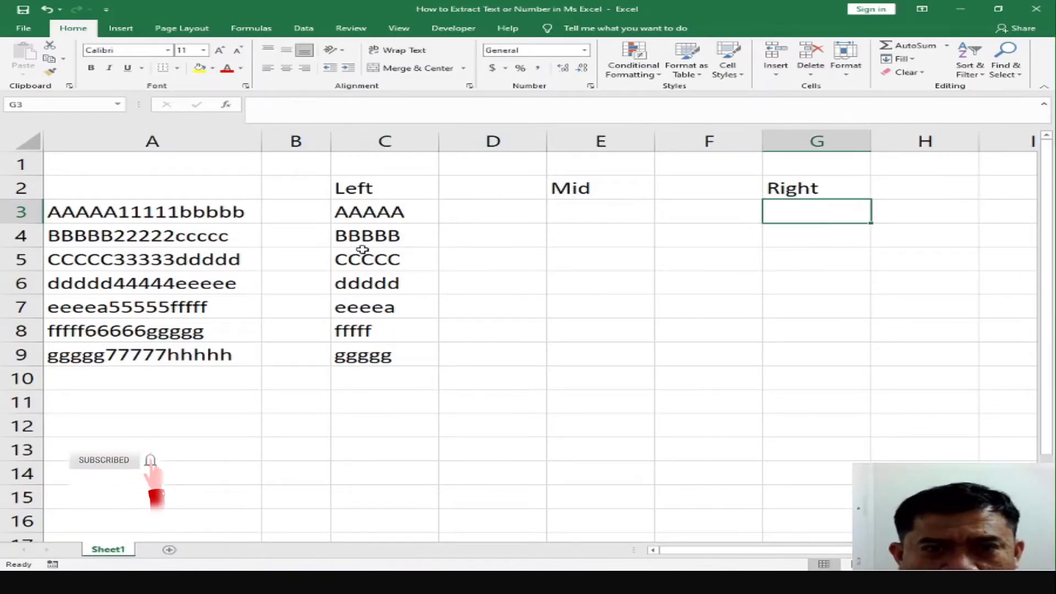
click(374, 221)
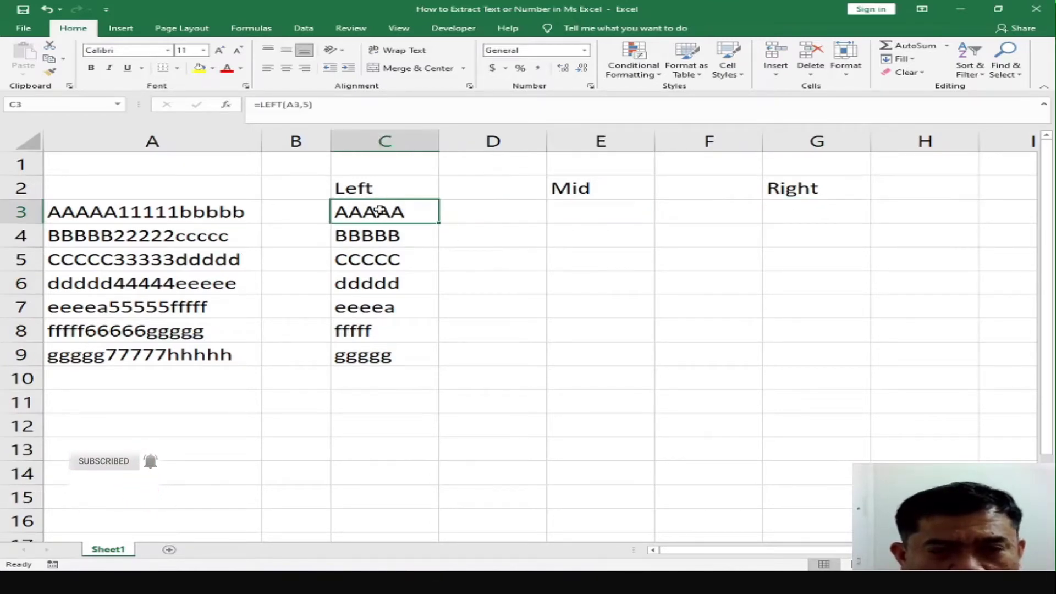
drag(378, 211, 380, 319)
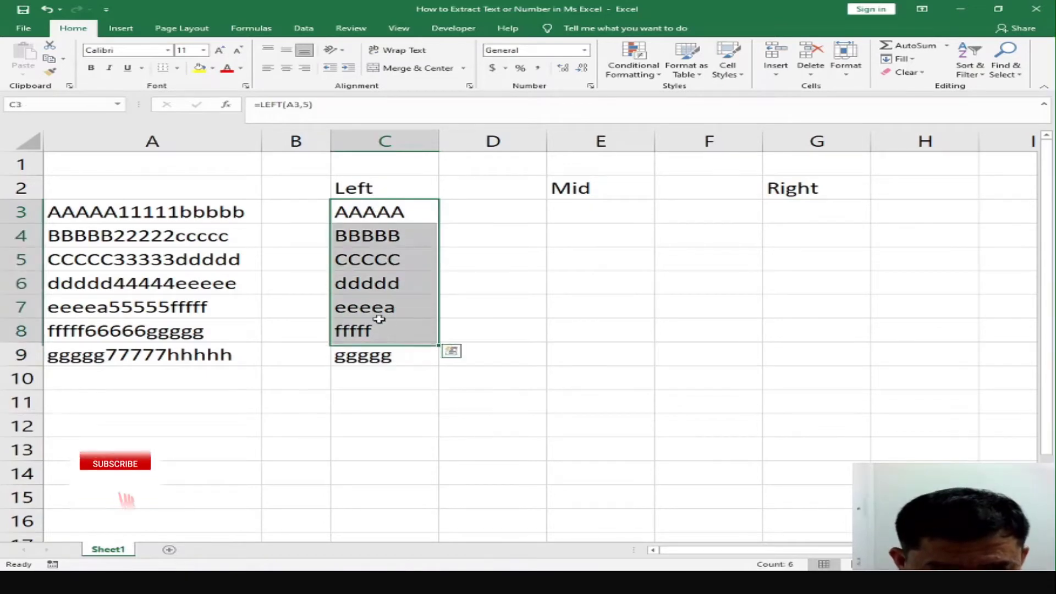
drag(348, 209, 357, 357)
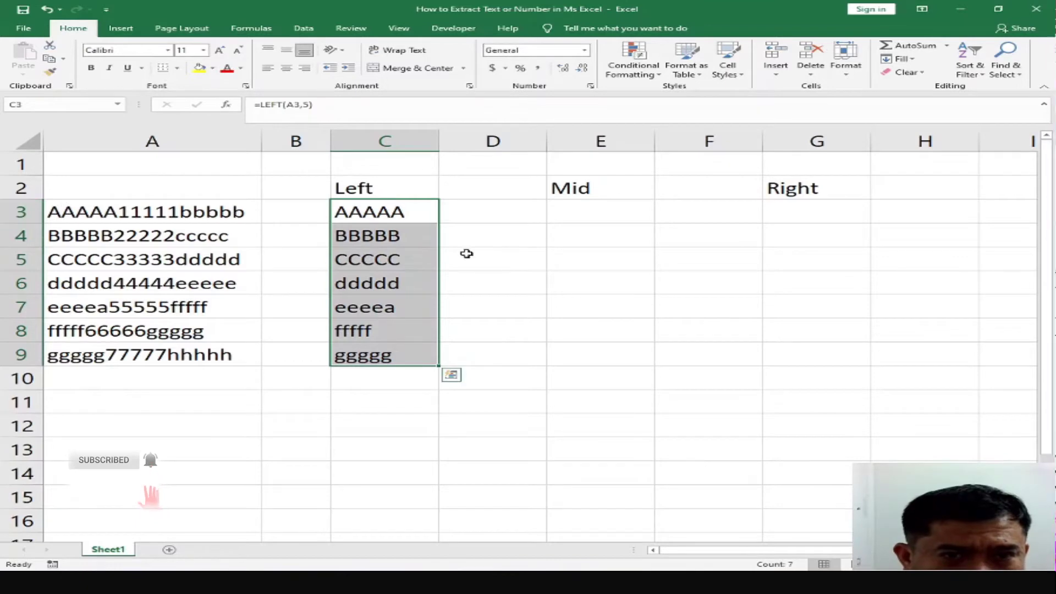
click(846, 215)
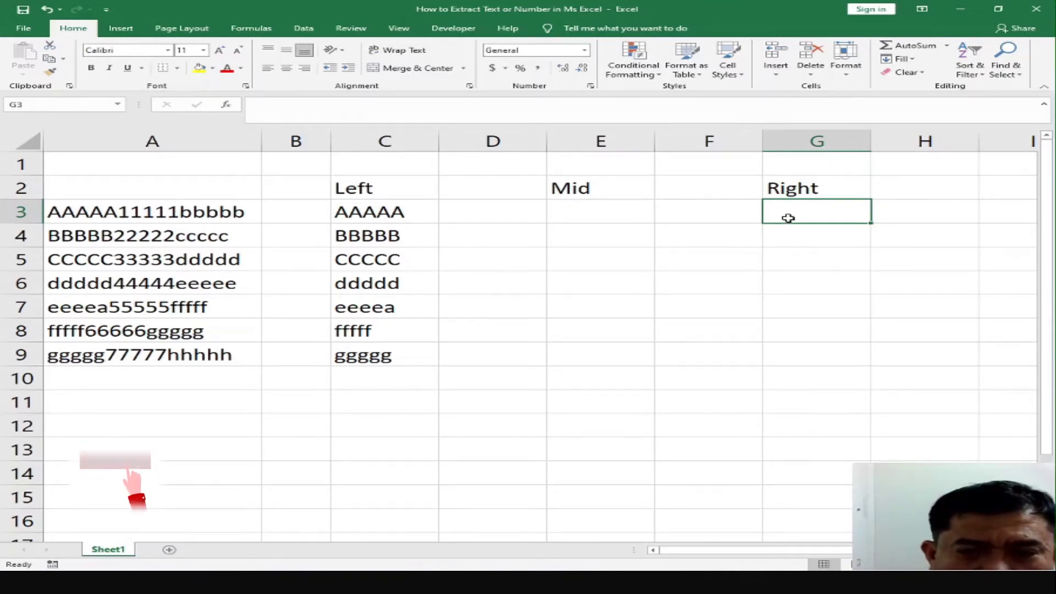
- Enter =RIGHT(A3,5) in G3
text(=)
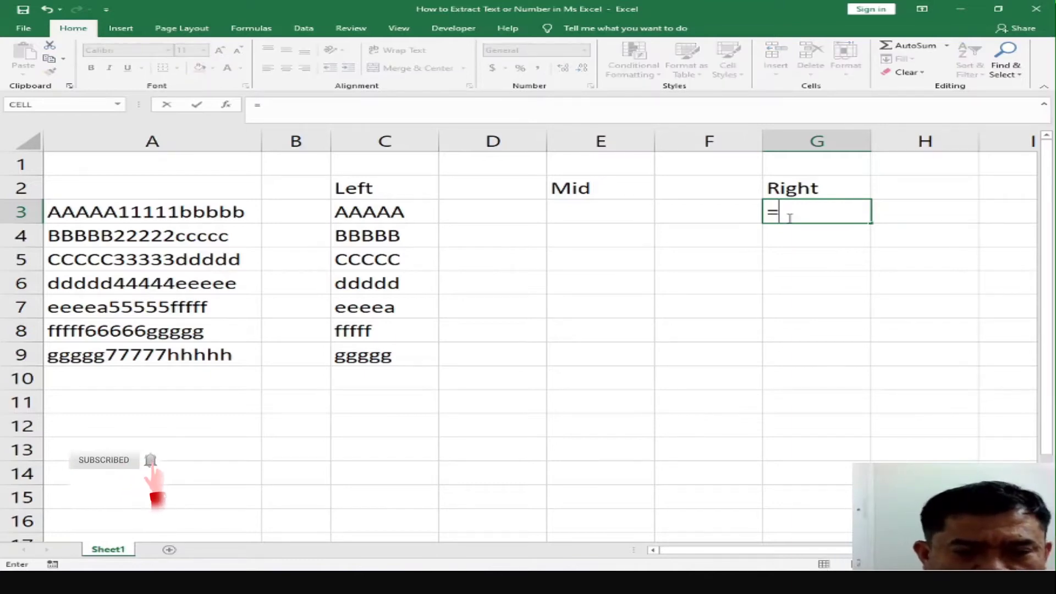
text(rig)
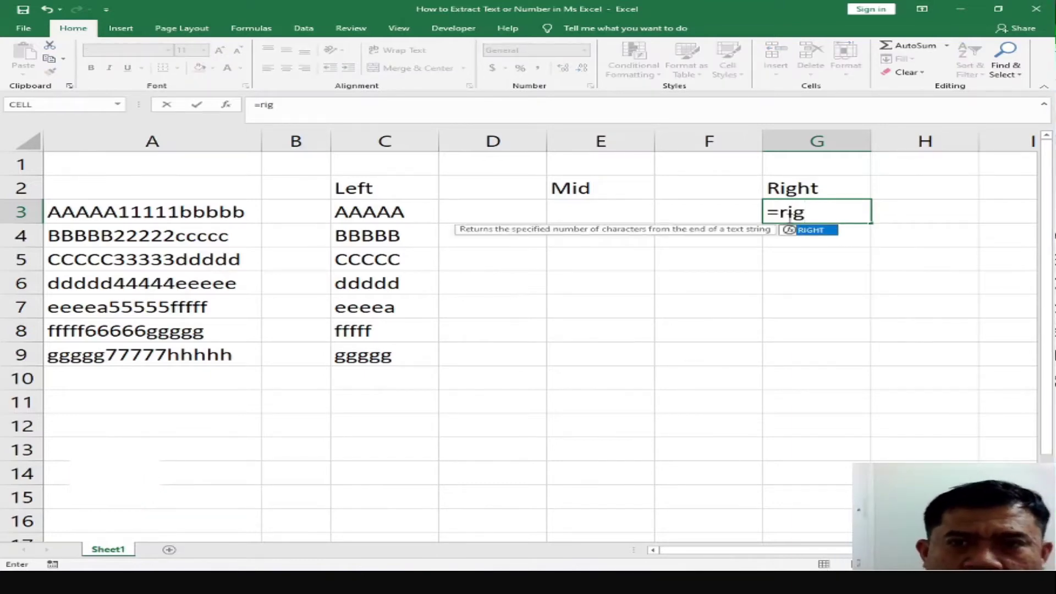
double_click(810, 230)
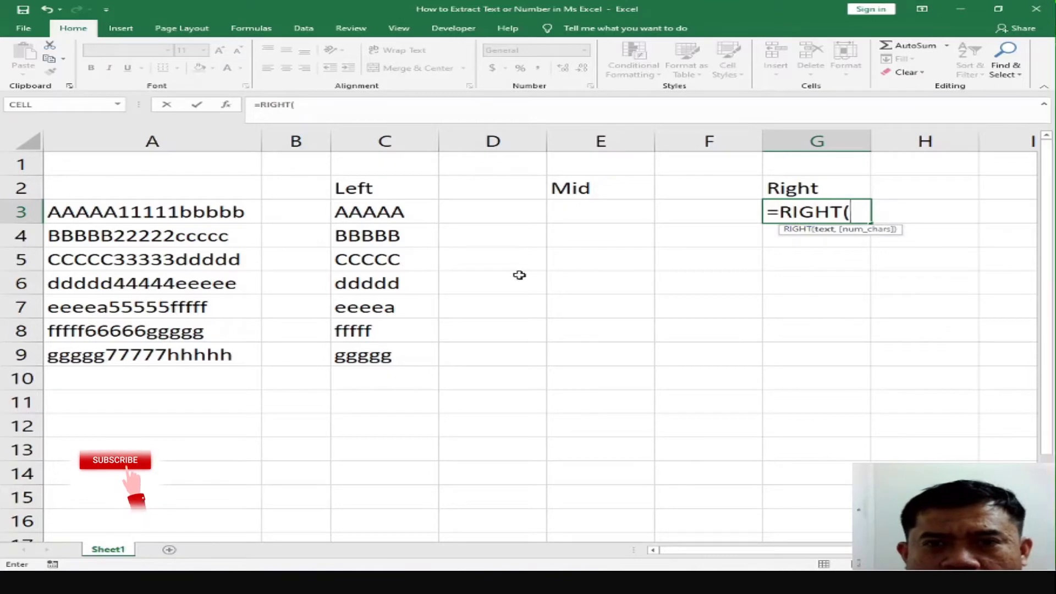
click(231, 218)
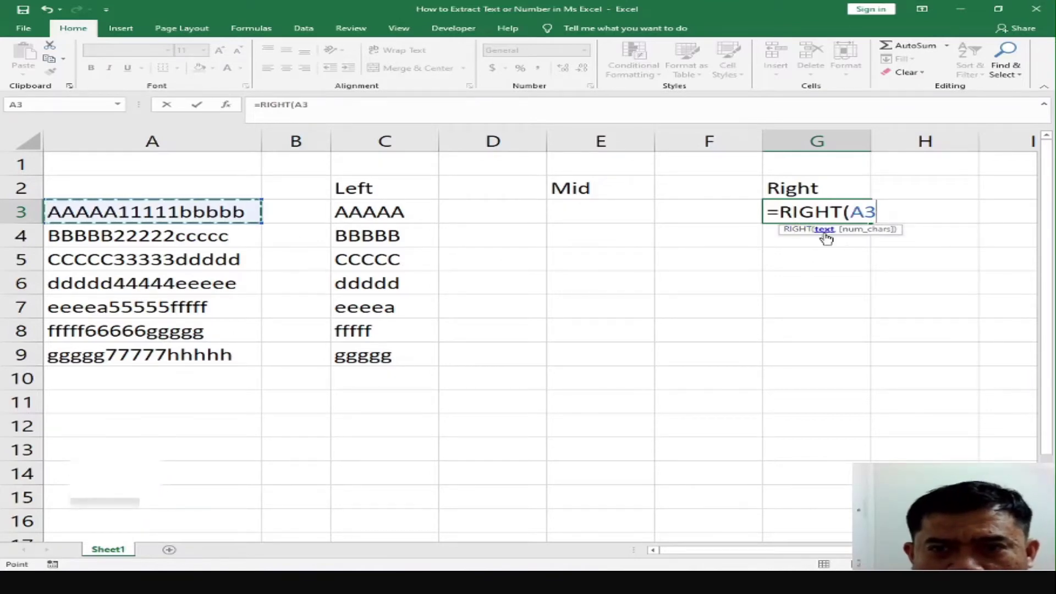
text(,5)
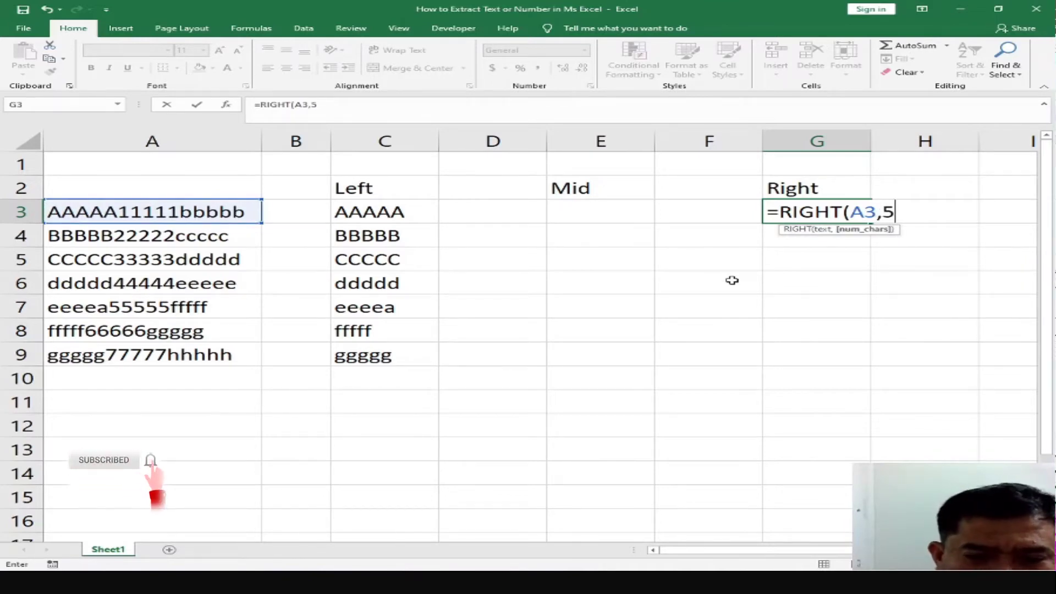
text())
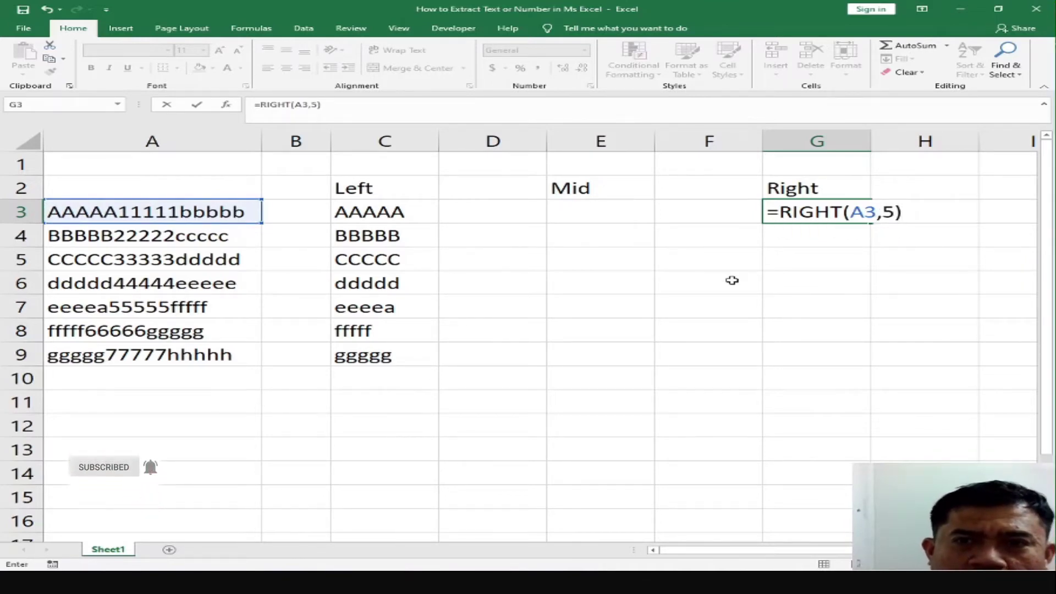
key(Return)
- Test the RIGHT result by removing a 1 and a b from A3's text and adding a 1
click(192, 214)
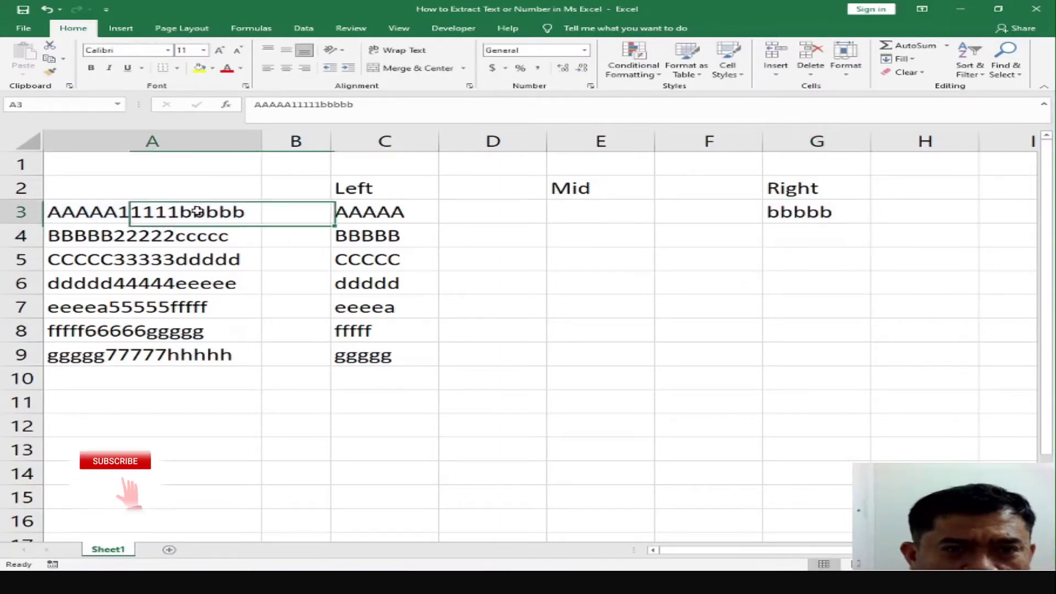
click(324, 104)
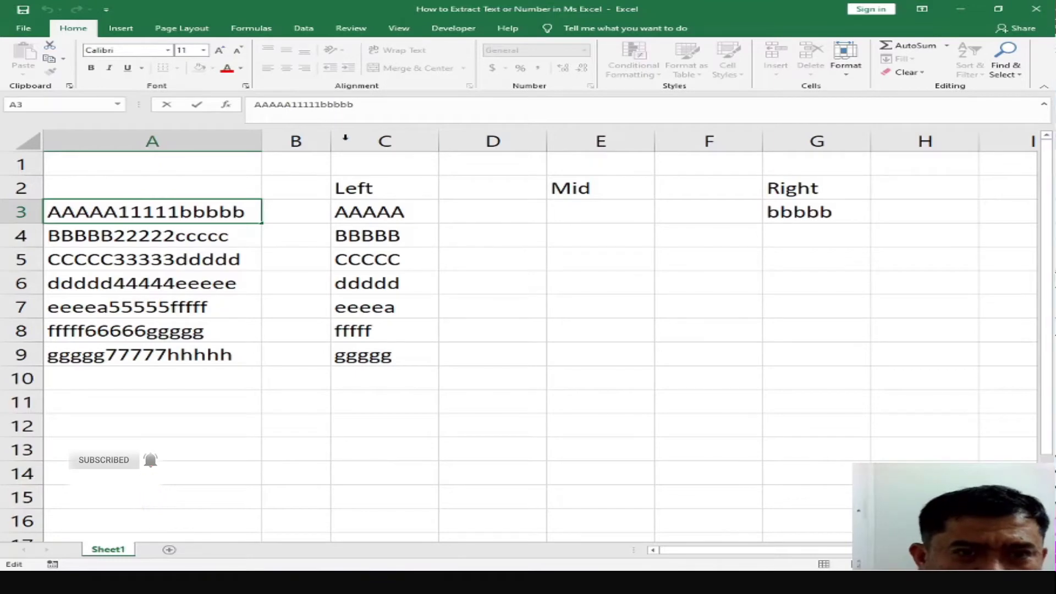
click(180, 211)
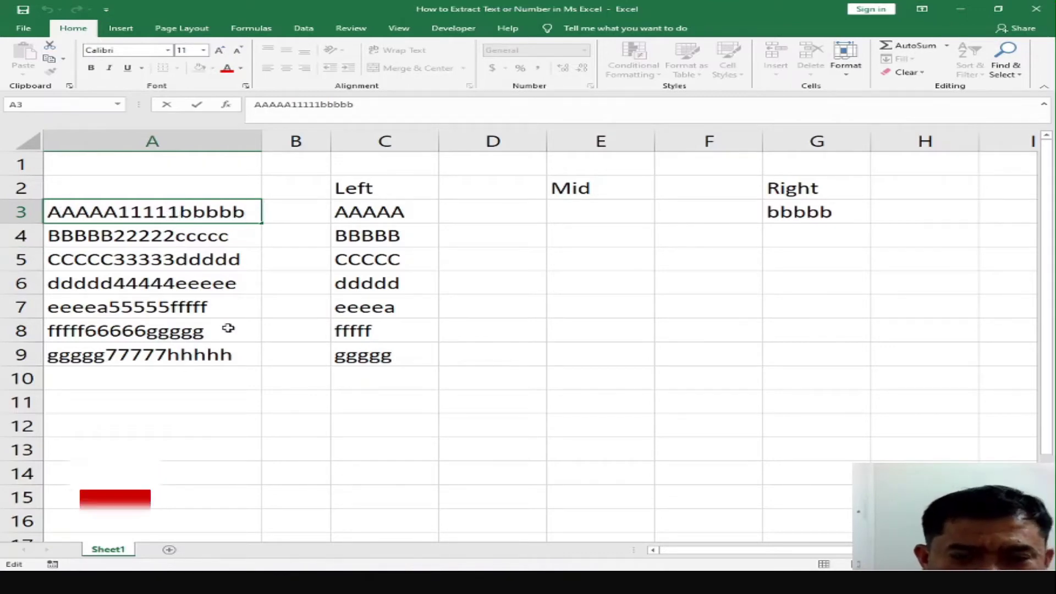
key(BackSpace)
key(Return)
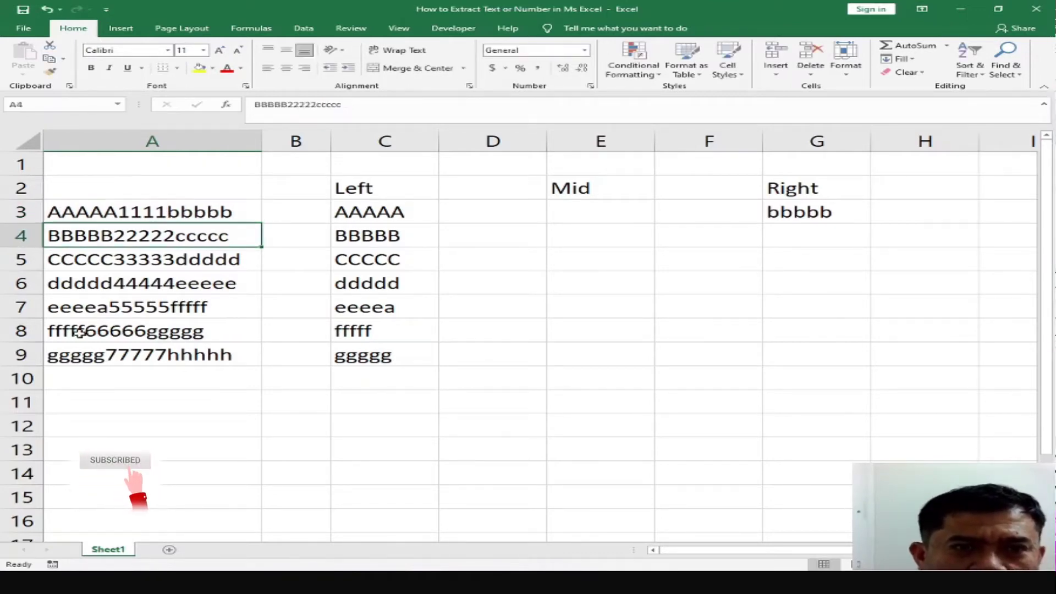
double_click(162, 212)
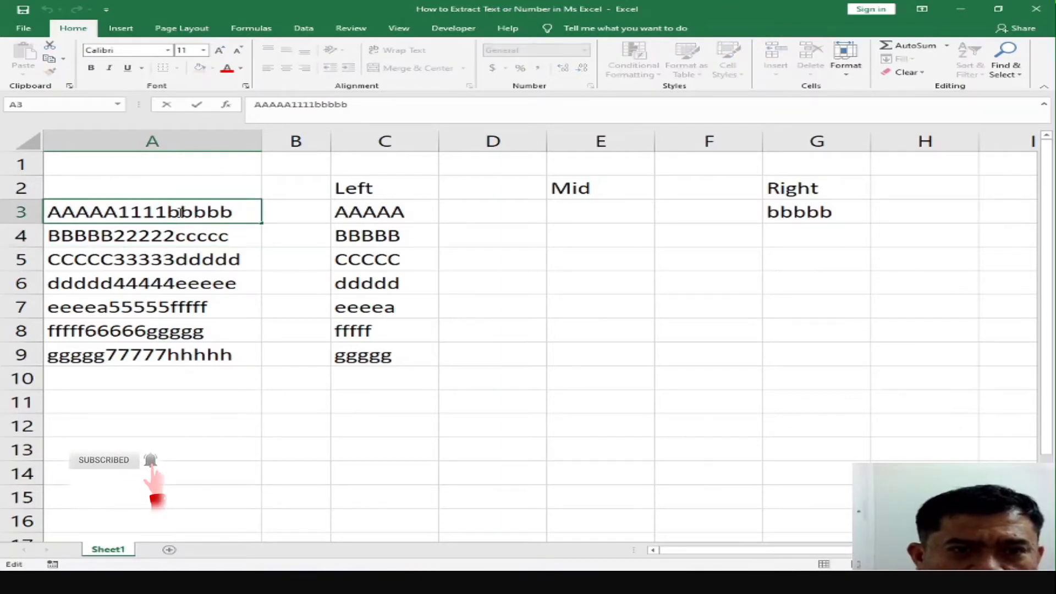
key(Delete)
text(1)
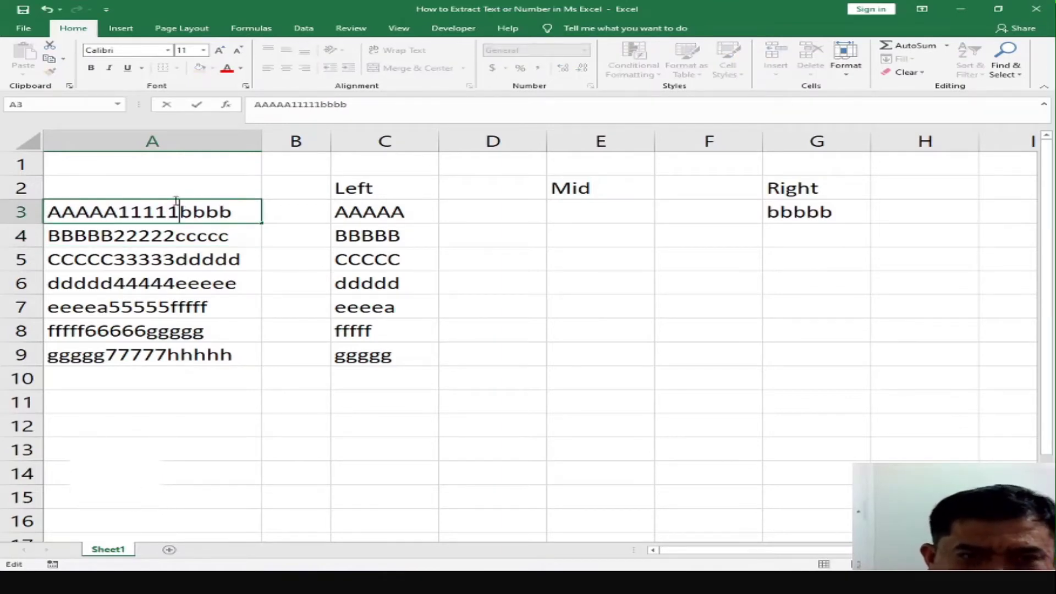
key(Return)
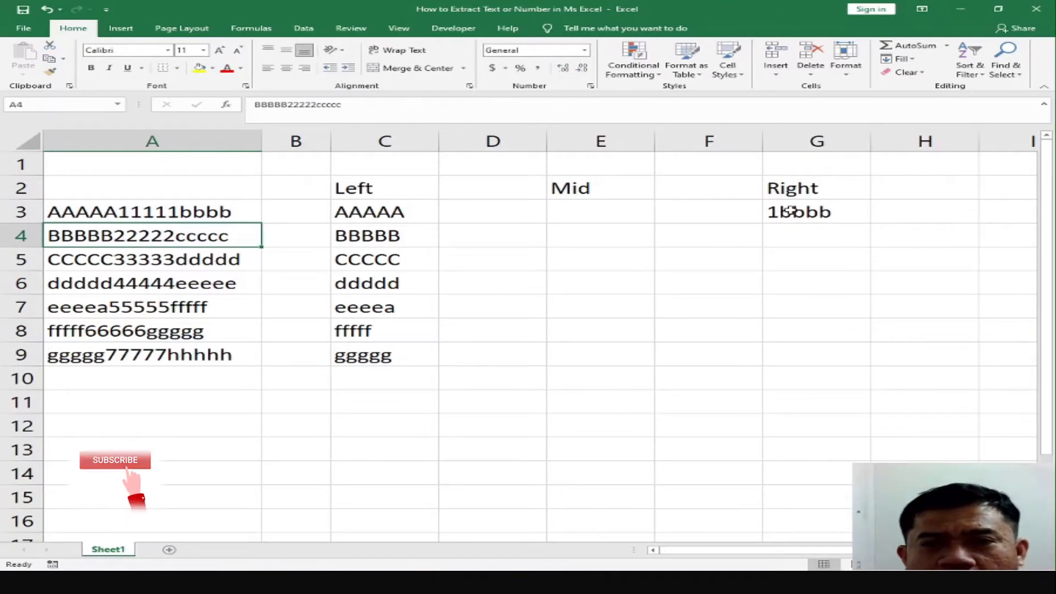
click(792, 212)
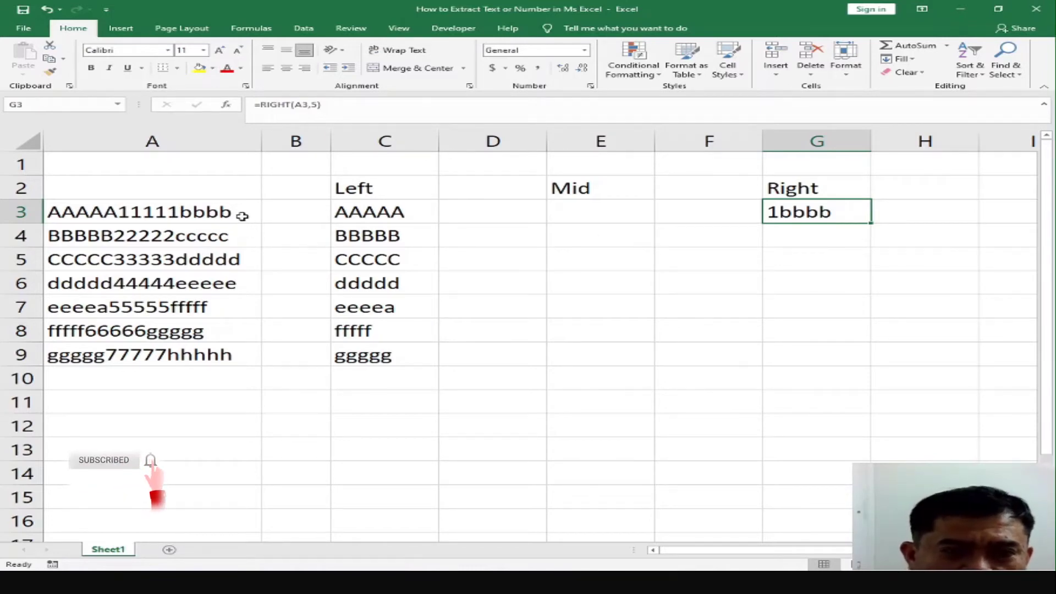
- Restore the fifth b so A3 reads AAAAA11111bbbbb and G3 shows bbbbb
click(242, 216)
double_click(185, 210)
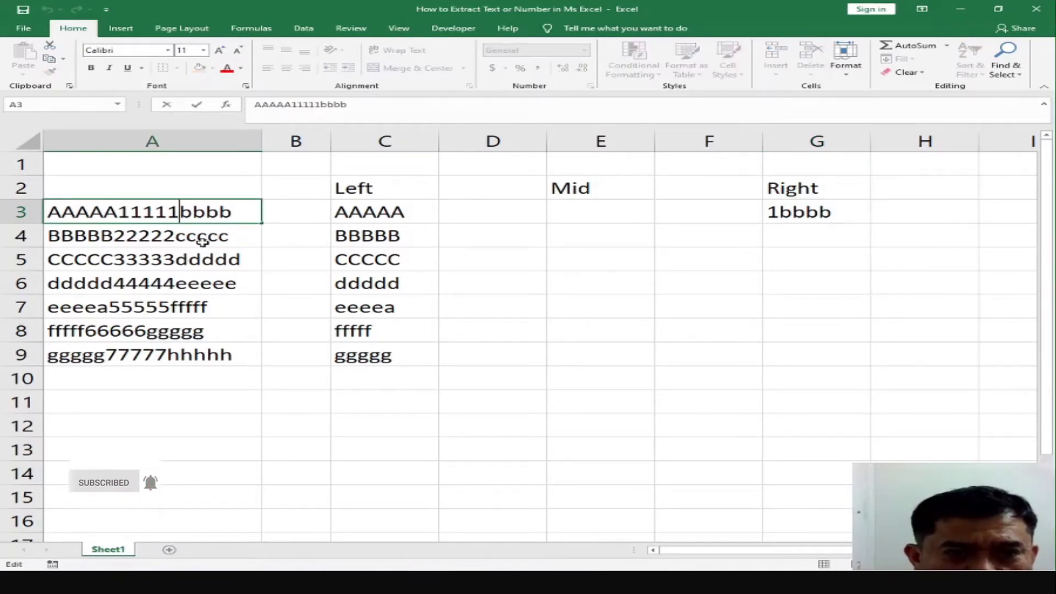
text(b)
key(Return)
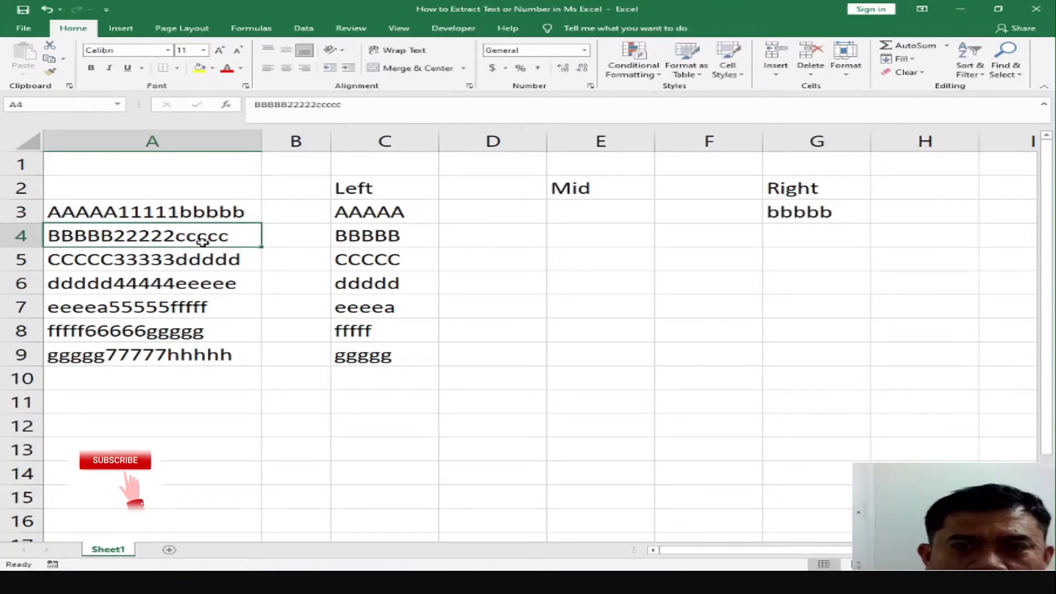
click(809, 215)
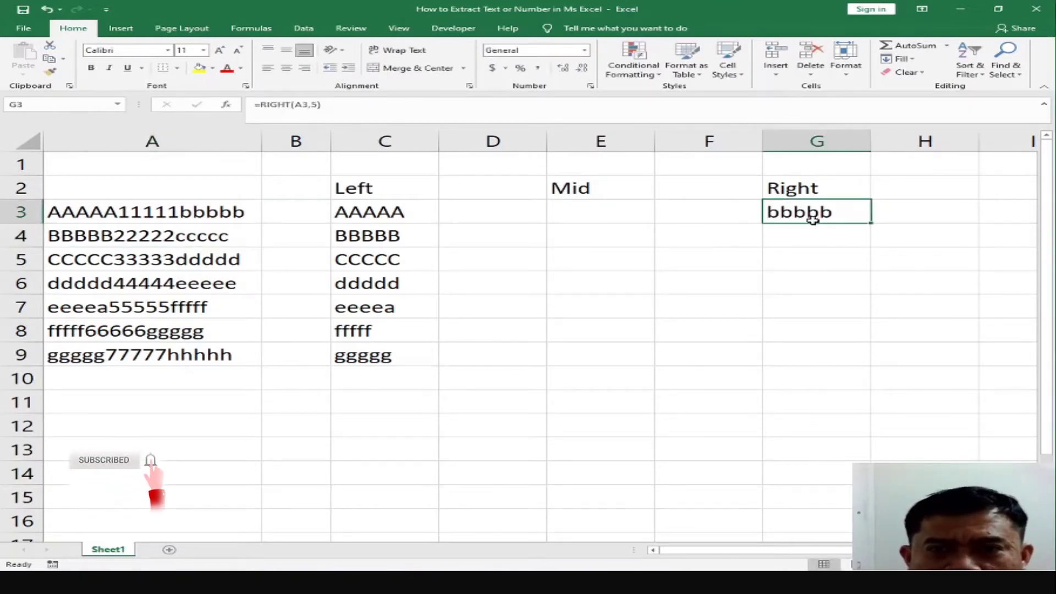
- Copy =RIGHT(A3,5) from G3 down to G9, then review C3's LEFT formula
mouse_move(871, 225)
mouse_down()
mouse_move(868, 363)
mouse_move(842, 357)
mouse_up()
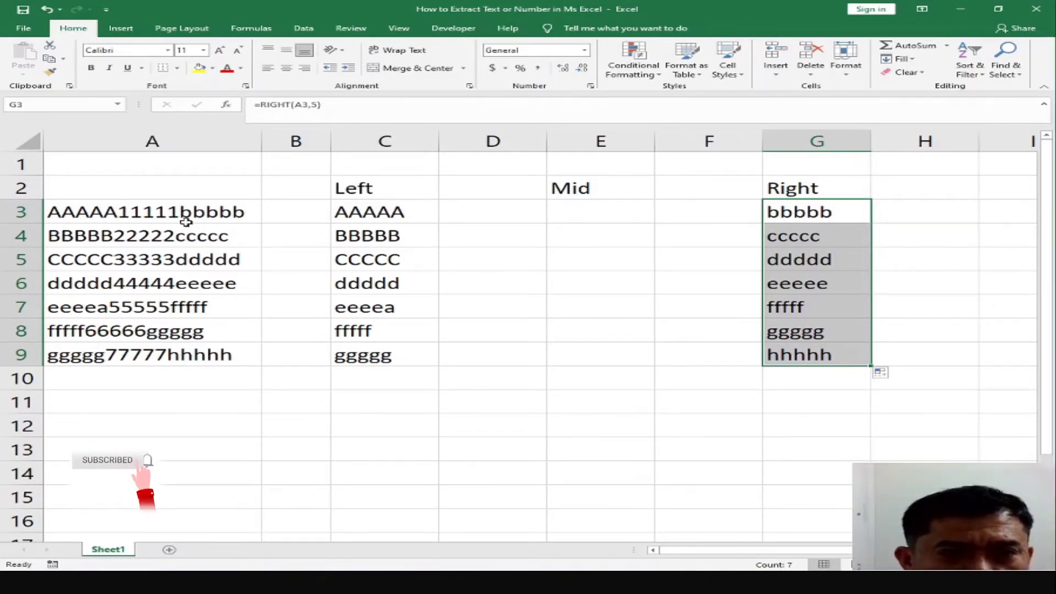
click(366, 213)
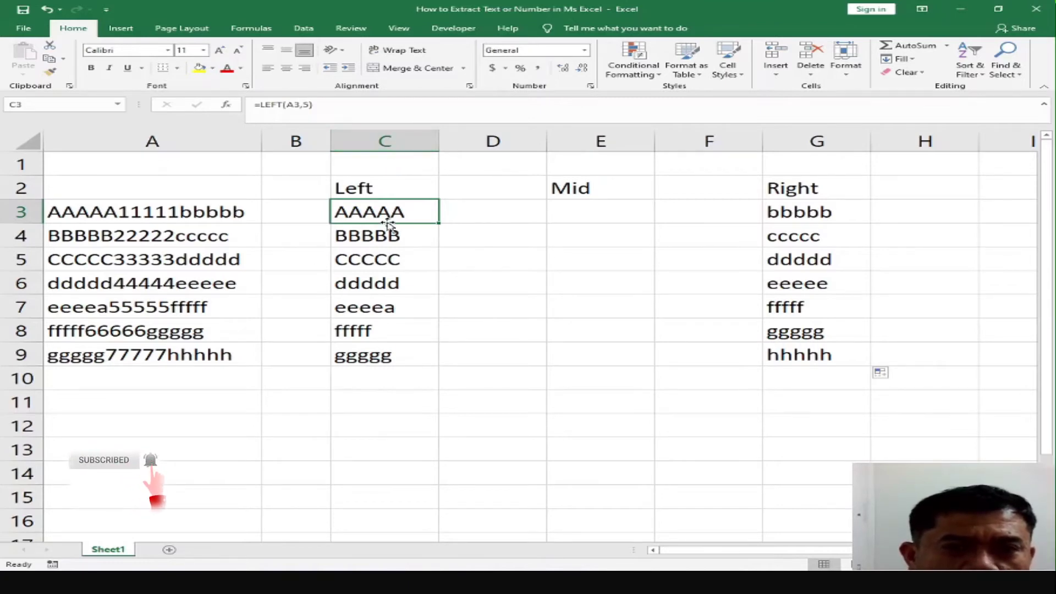
- Enter =MID(A3,5,5) in E3 under Mid, returning A1111
click(572, 211)
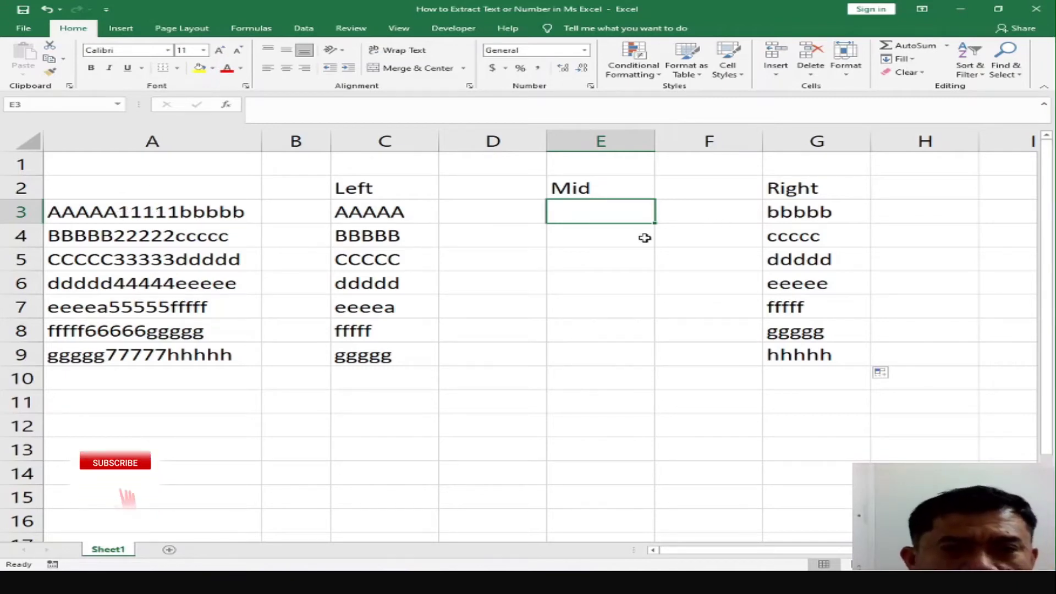
text(=mid)
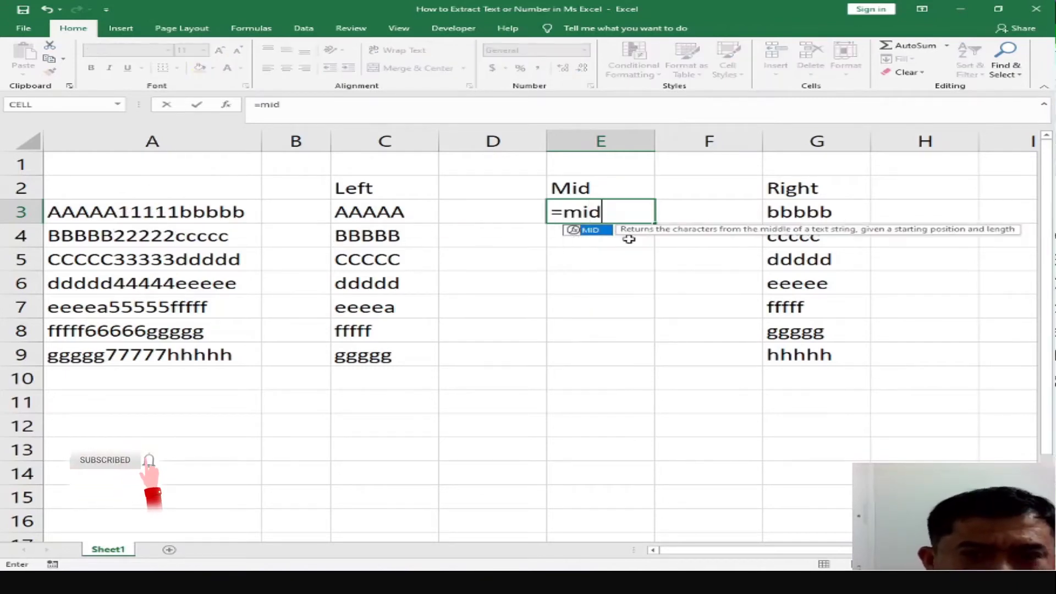
double_click(590, 229)
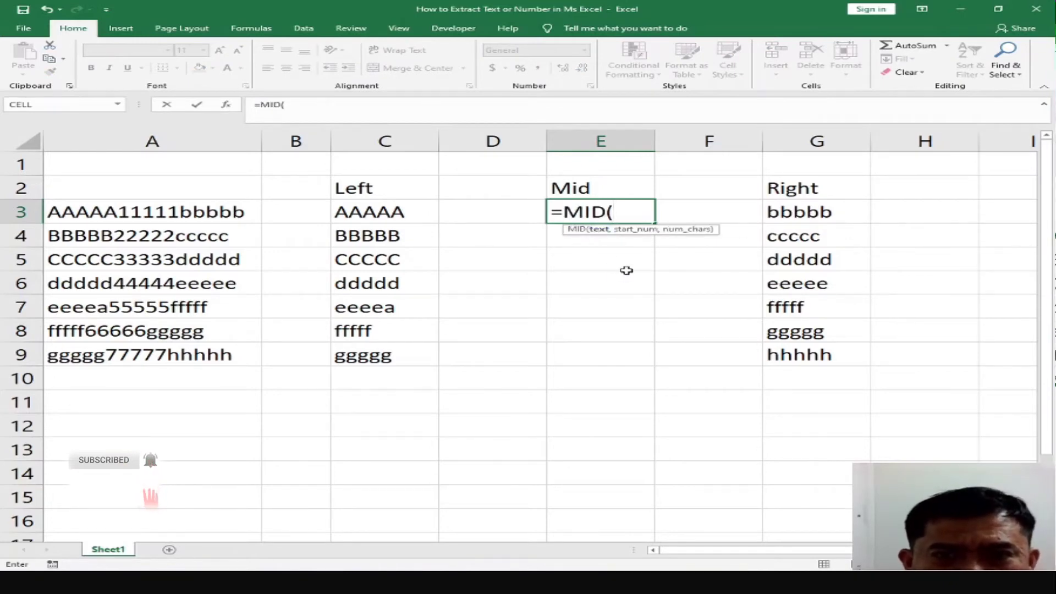
click(128, 214)
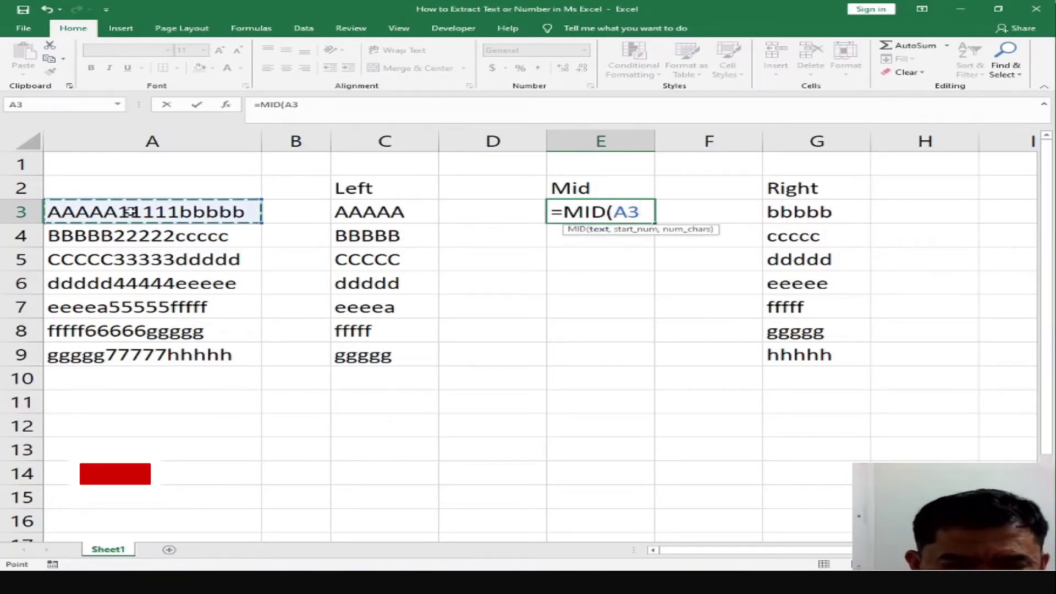
text(,)
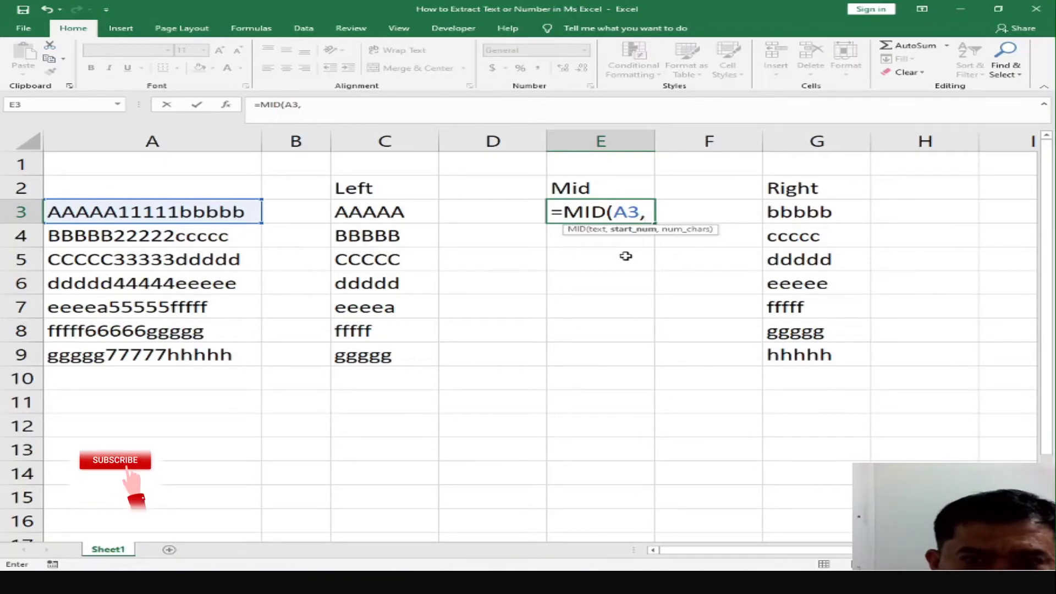
text(5,5)
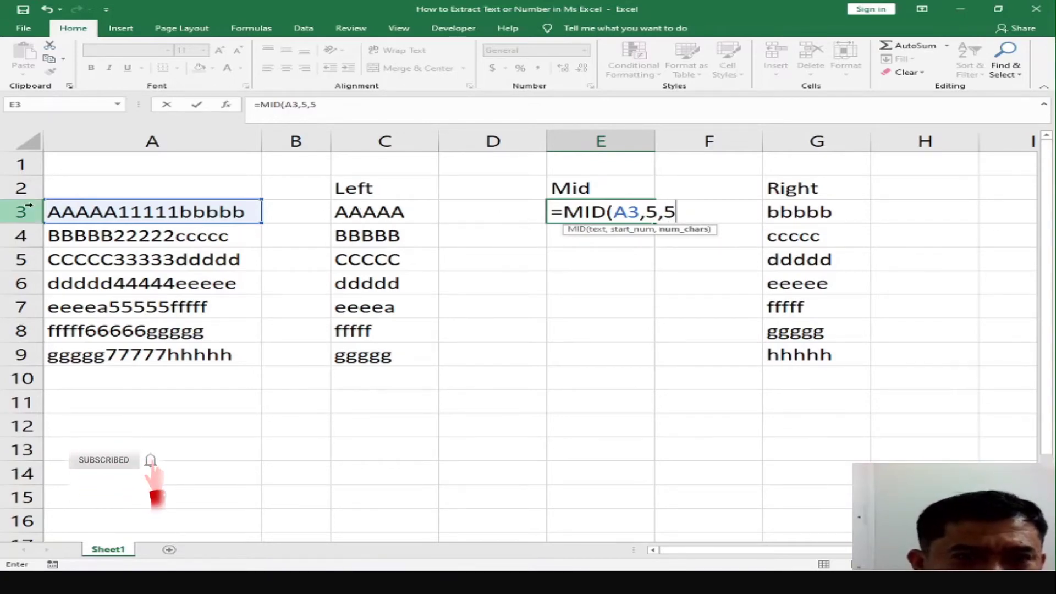
text())
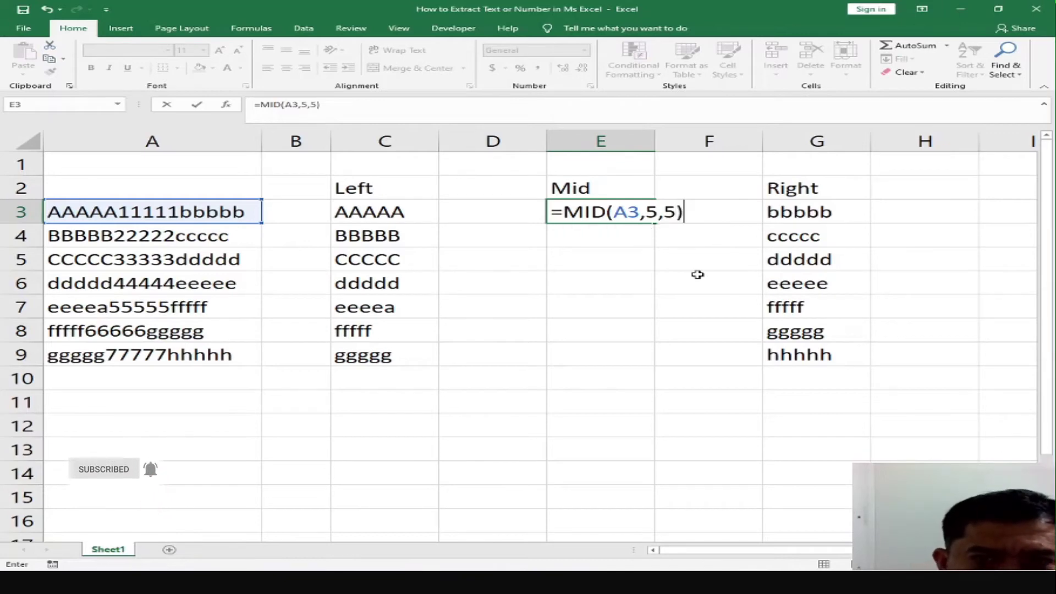
key(Return)
click(600, 214)
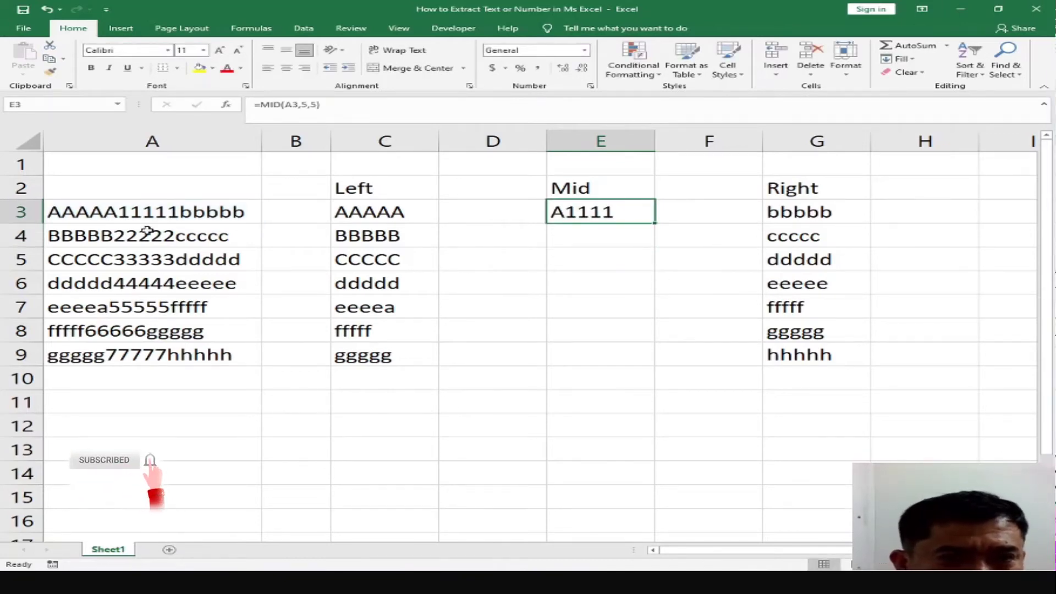
- Count A3's leading letters, then change E3's start position to 6: =MID(A3,6,5)
click(56, 211)
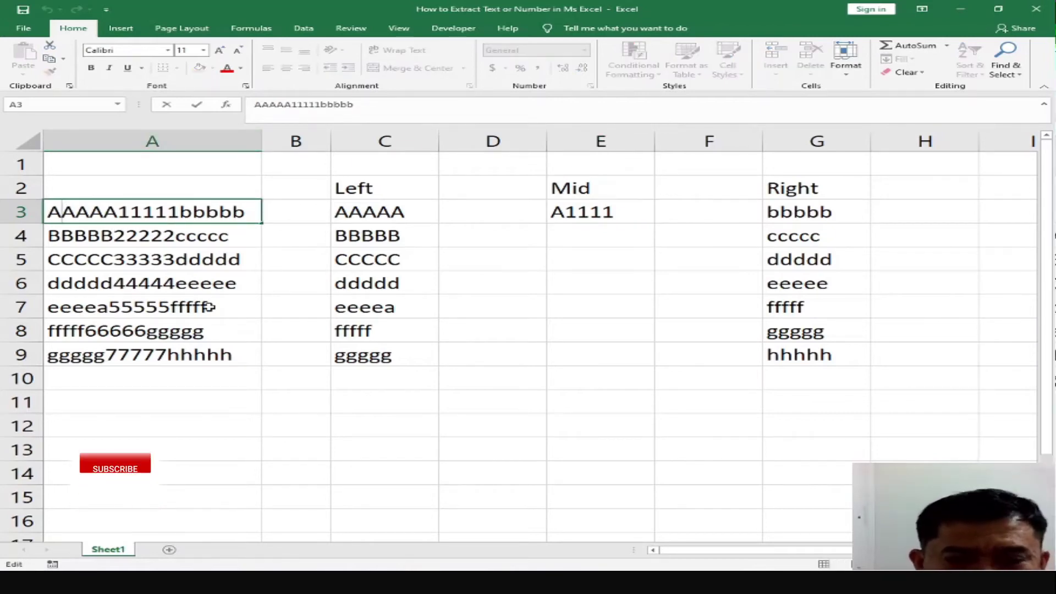
key(Right)
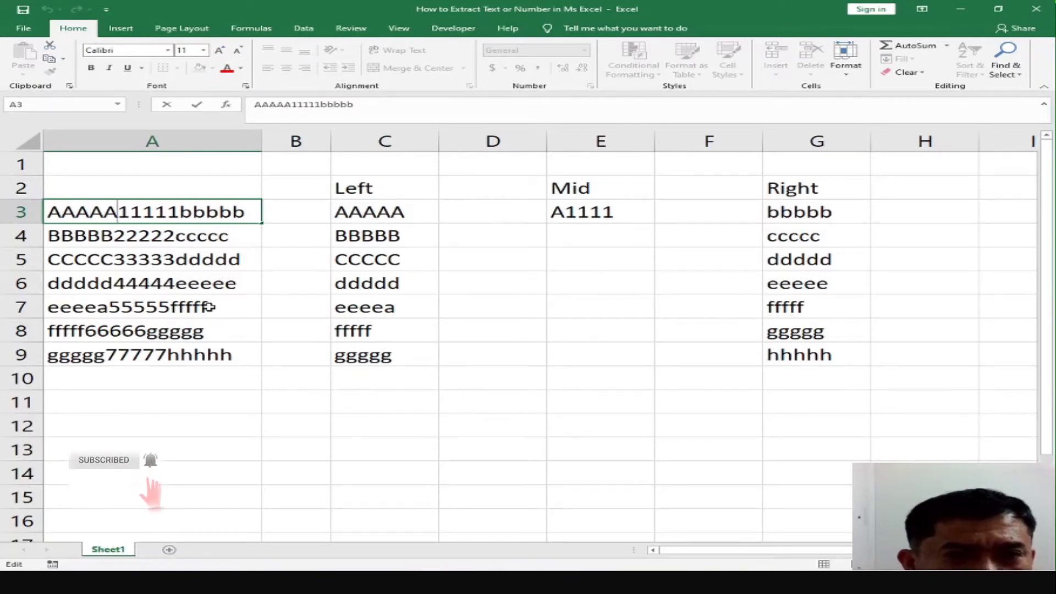
key(Right)
key(Right)
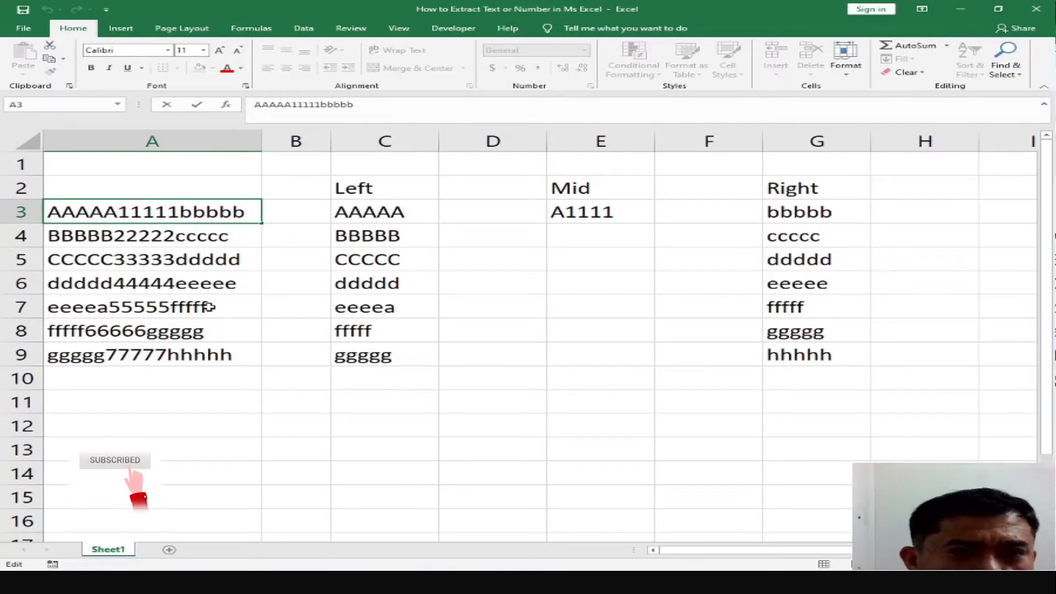
click(585, 214)
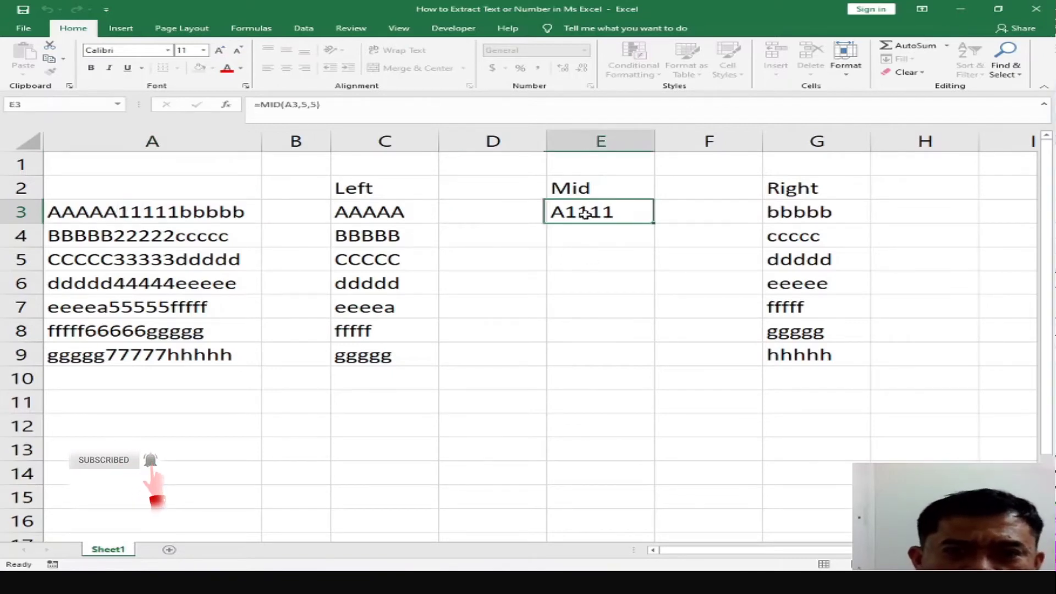
click(314, 106)
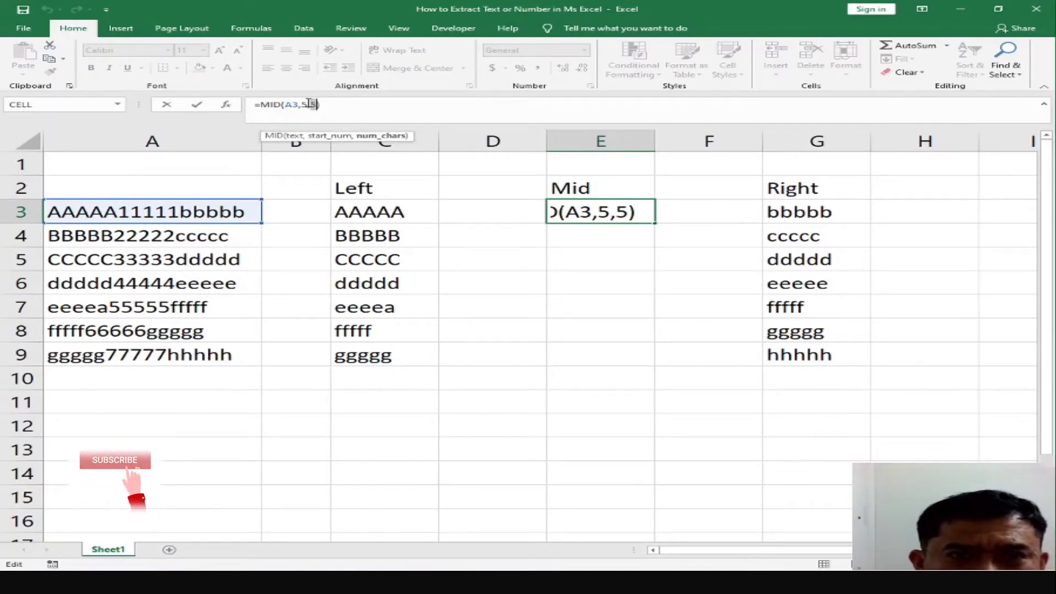
key(BackSpace)
text(6)
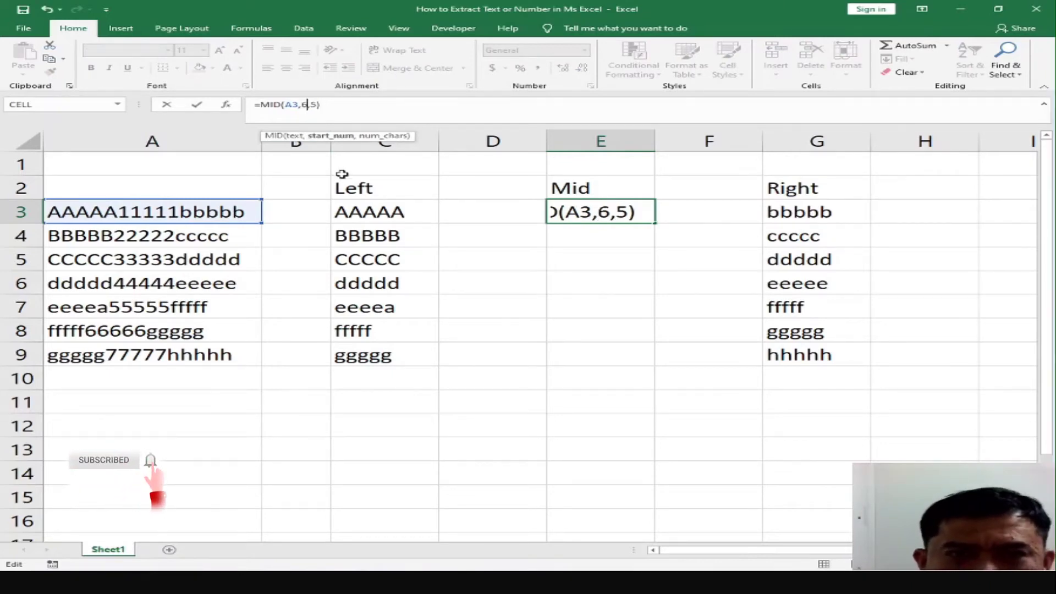
key(Return)
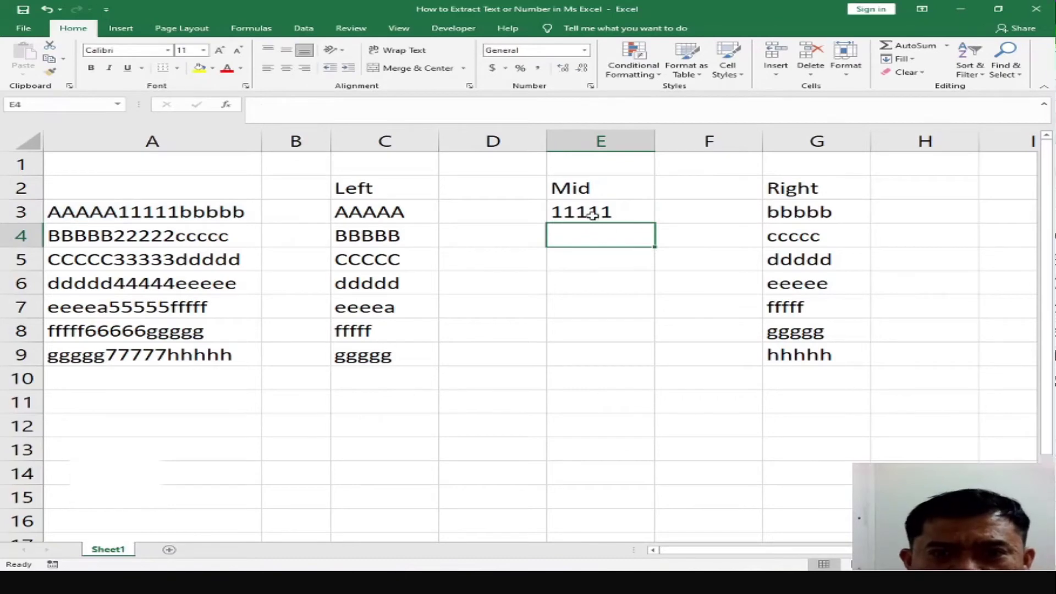
- Copy =MID(A3,6,5) from E3 down to E9, then inspect the LEFT and MID formulas
click(630, 215)
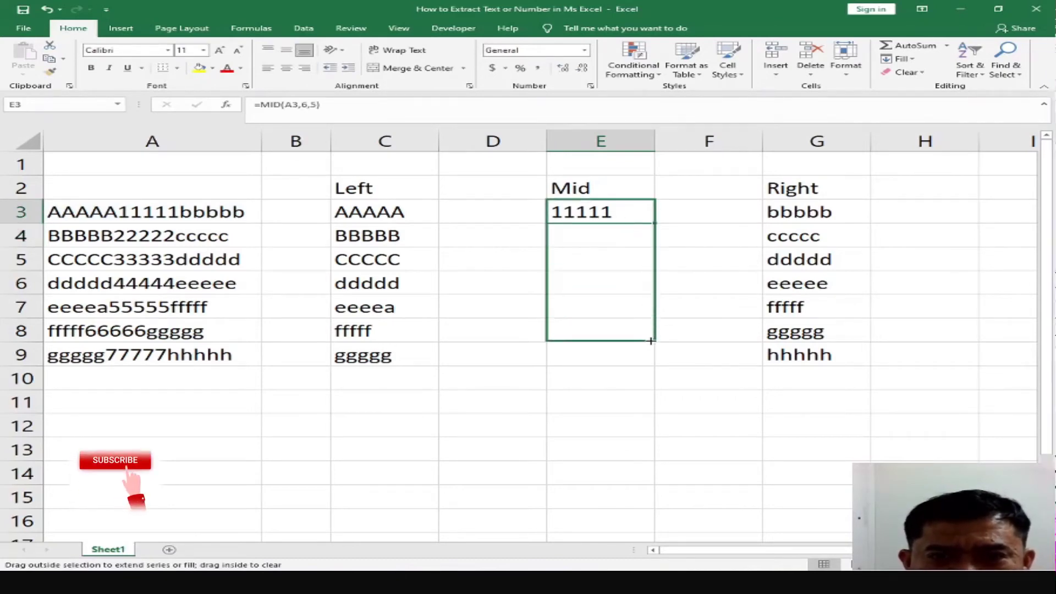
drag(650, 248, 638, 368)
click(600, 404)
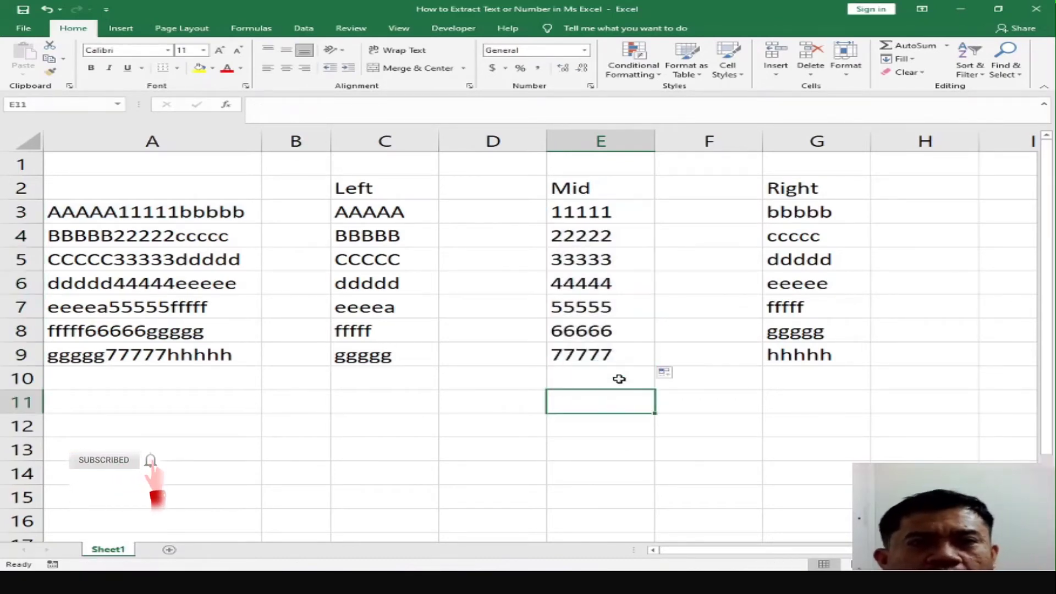
drag(583, 213, 583, 356)
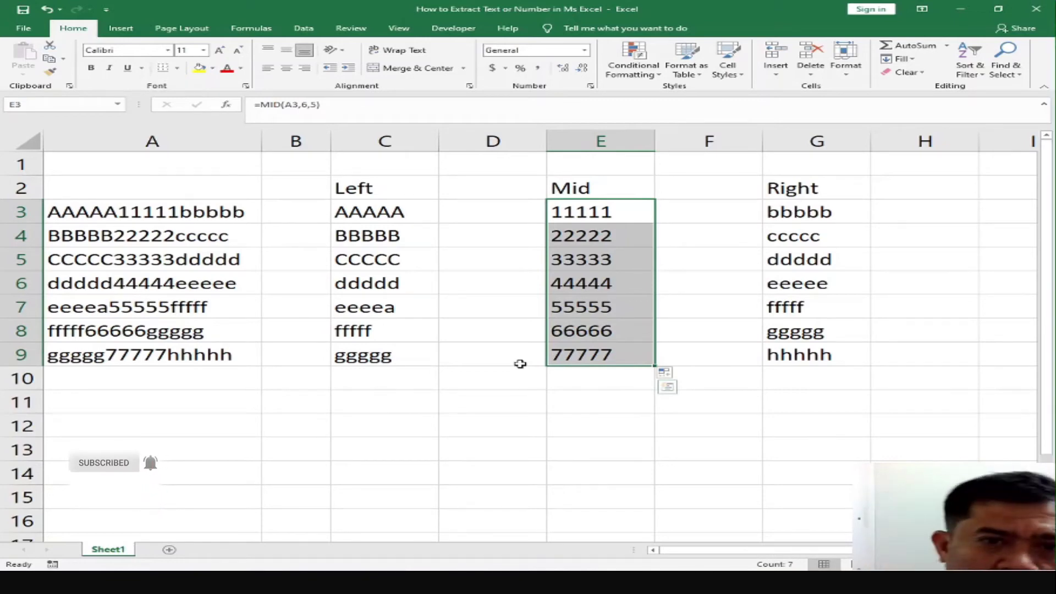
click(384, 218)
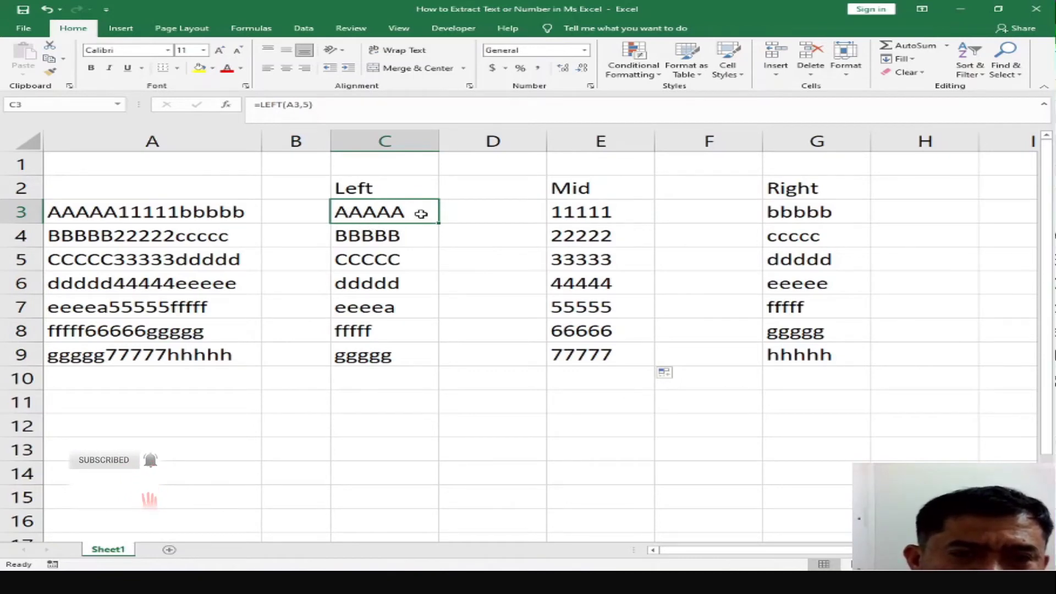
click(597, 212)
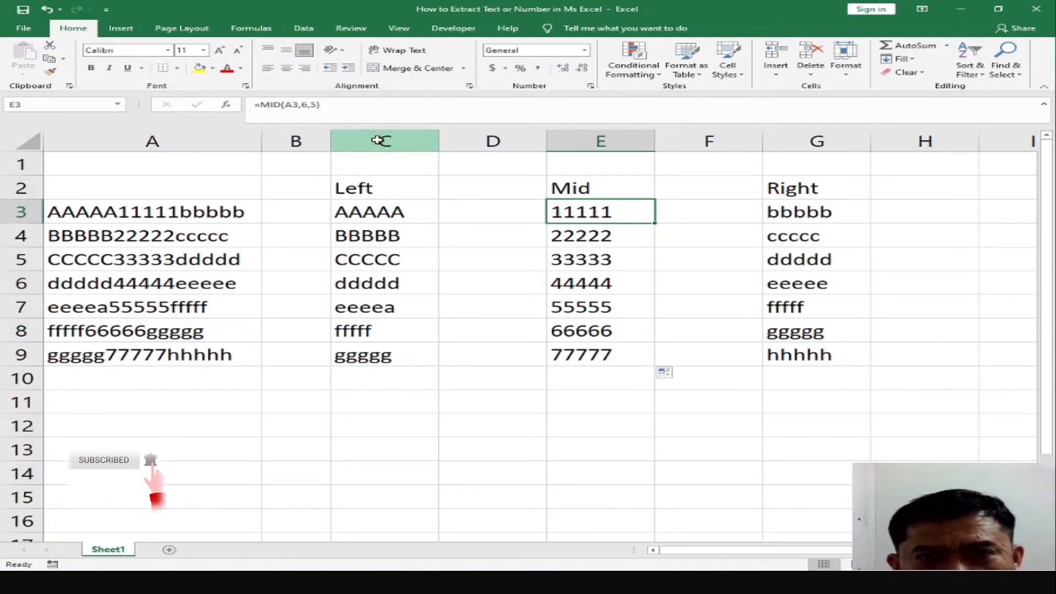
- Duplicate Sheet1 as Sheet1 (2) through Move or Copy with a copy created
drag(379, 140, 814, 142)
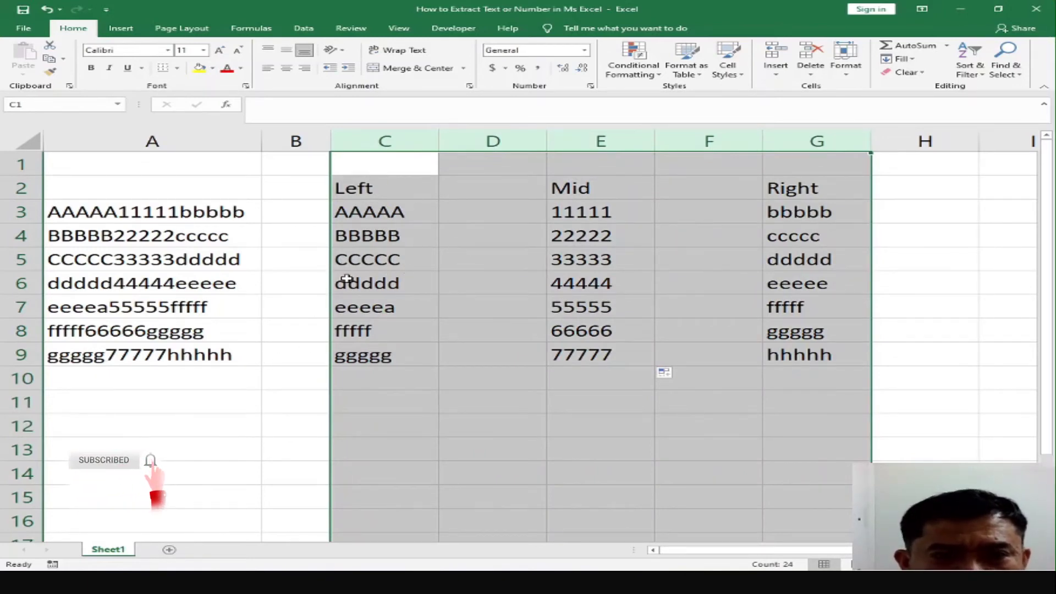
right_click(101, 550)
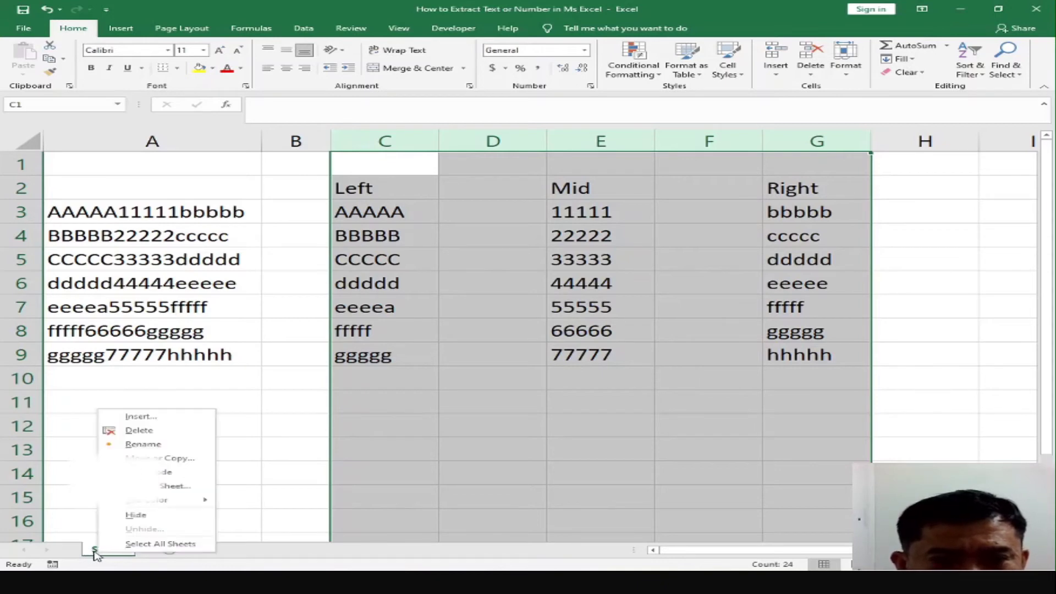
click(164, 456)
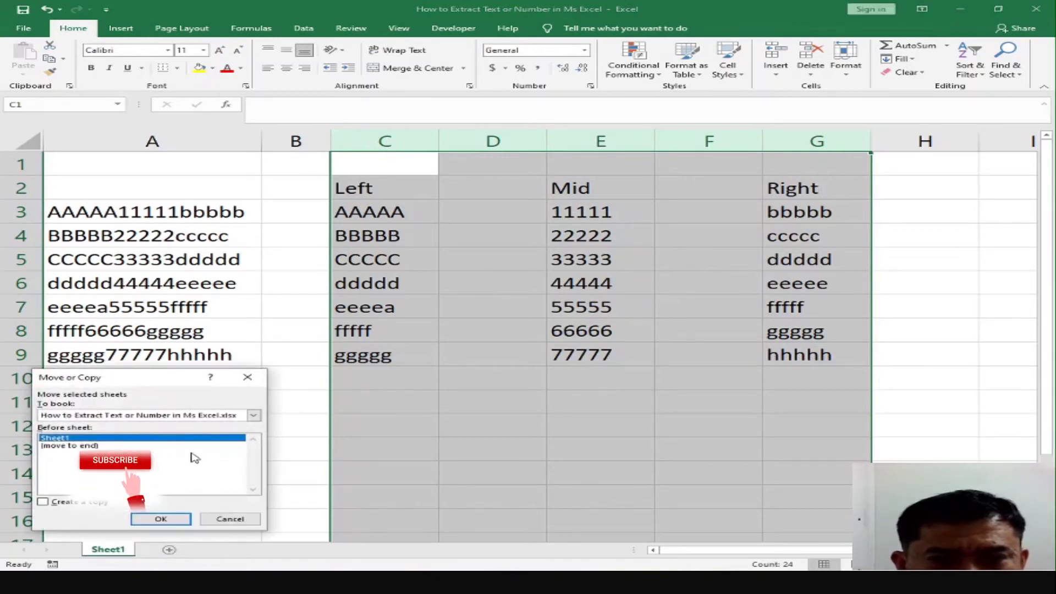
click(157, 518)
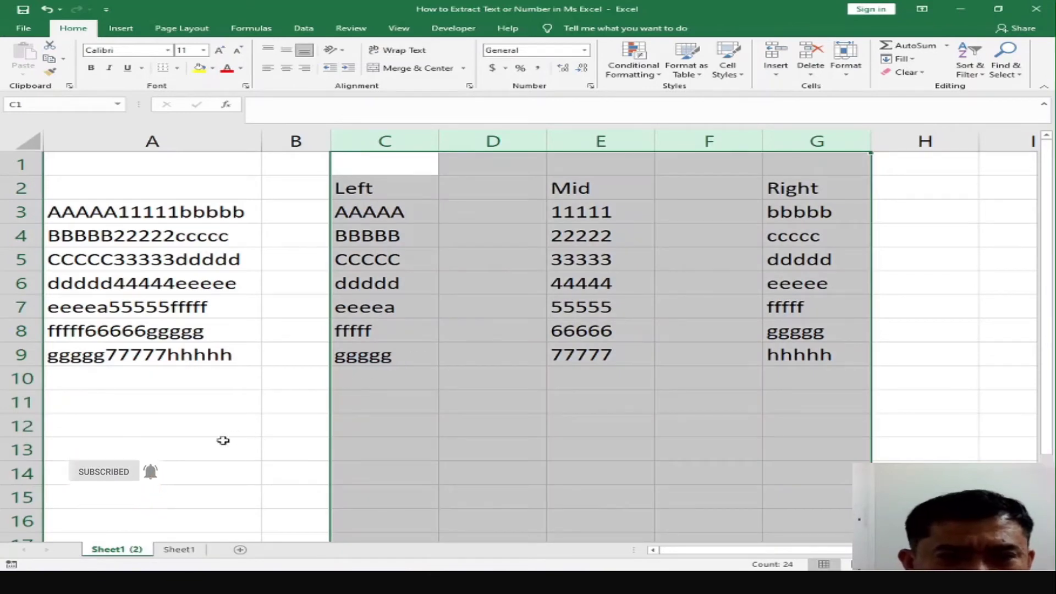
- Clear columns B through G on the copy and autofit their widths
click(325, 138)
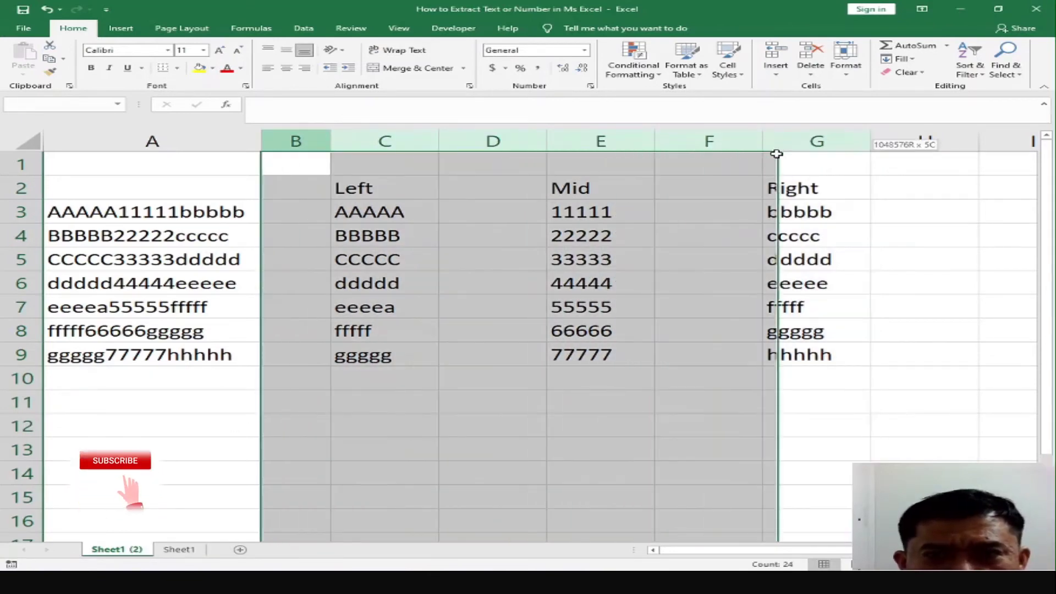
drag(326, 136, 826, 157)
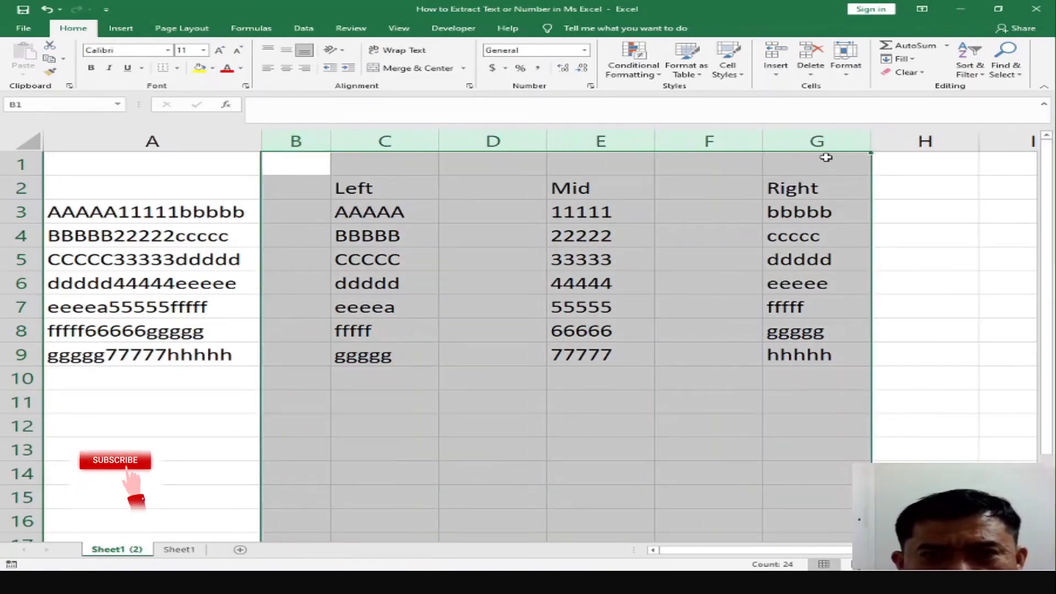
key(Delete)
double_click(763, 146)
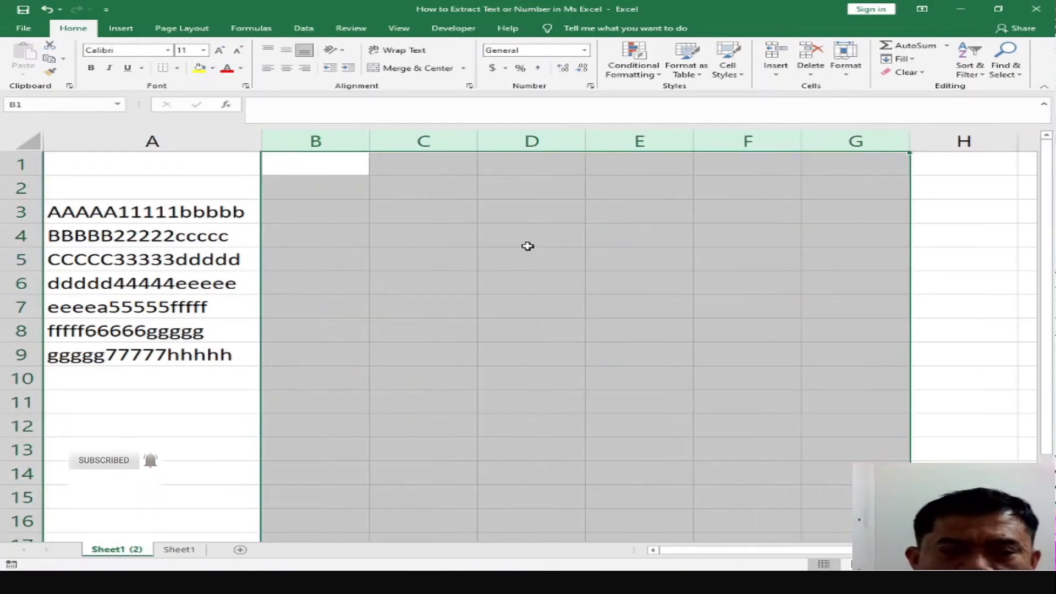
click(530, 258)
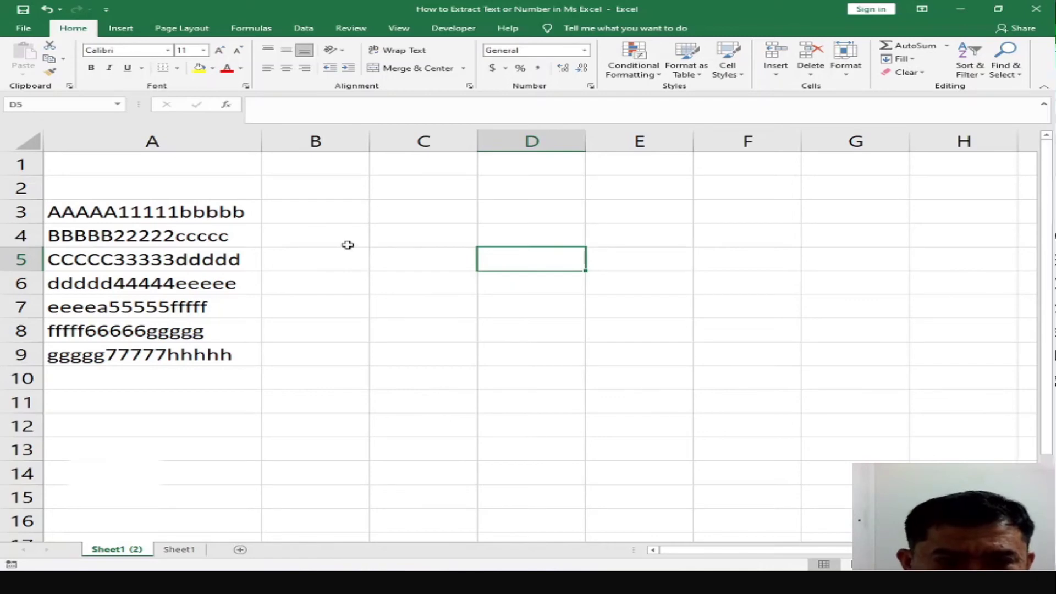
- Select column A on Sheet1 (2) and switch to the Data ribbon
click(135, 144)
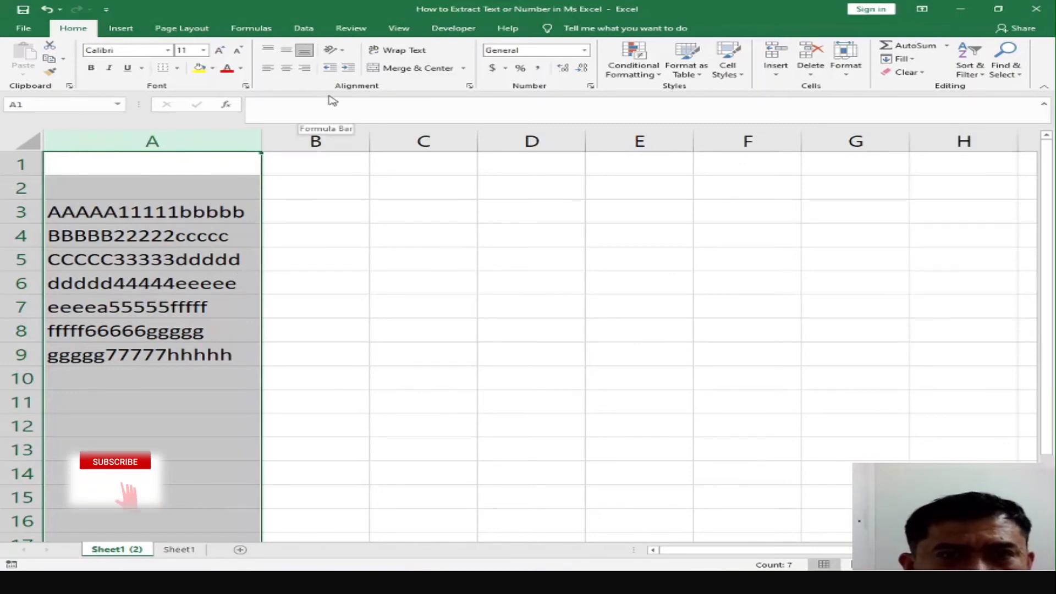
click(303, 30)
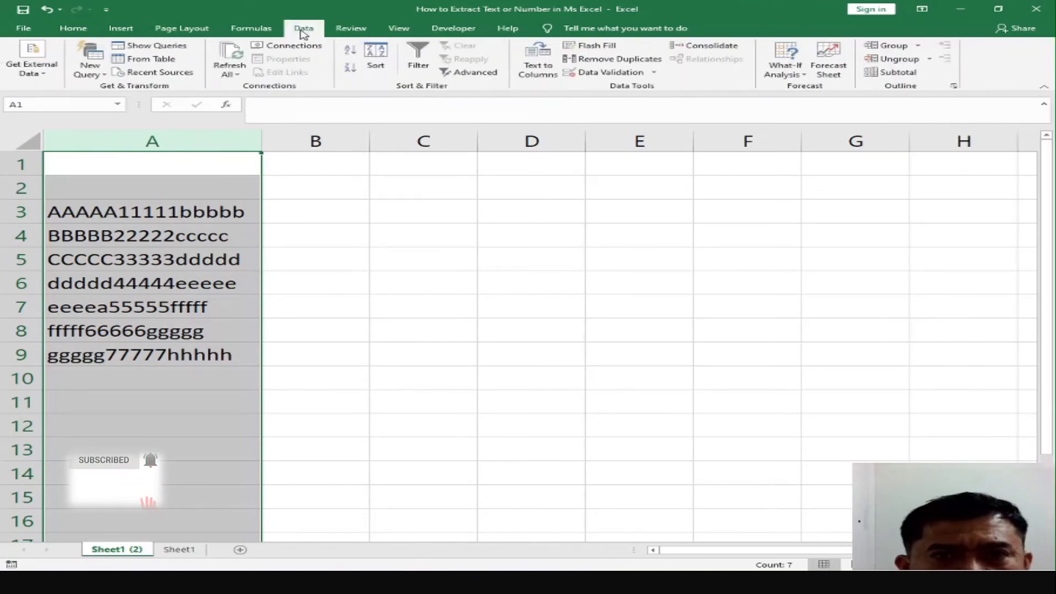
- Launch Text to Columns and compare the Fixed width and Delimited split options
click(539, 59)
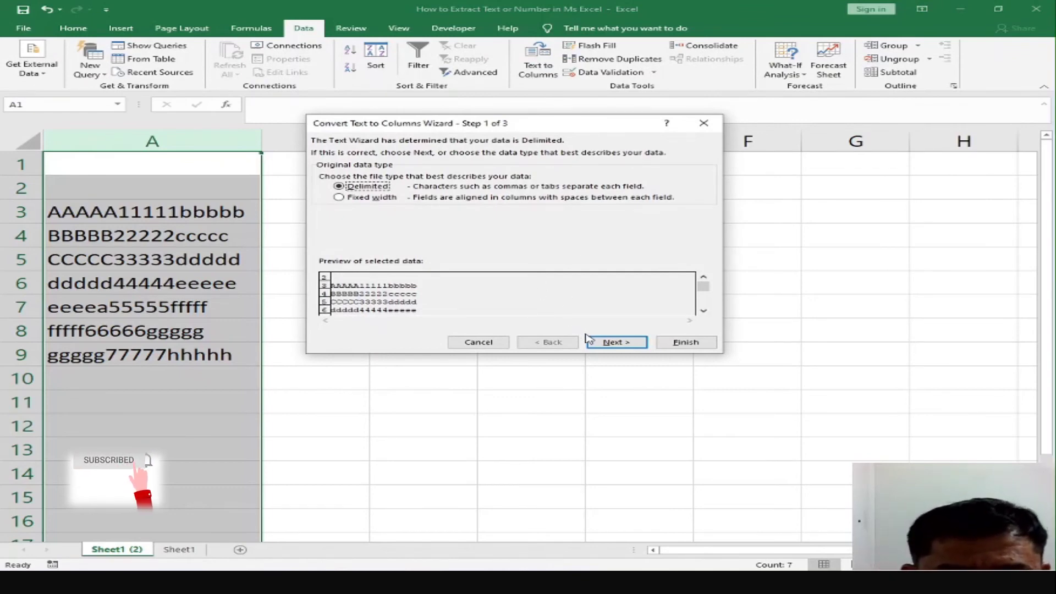
click(614, 342)
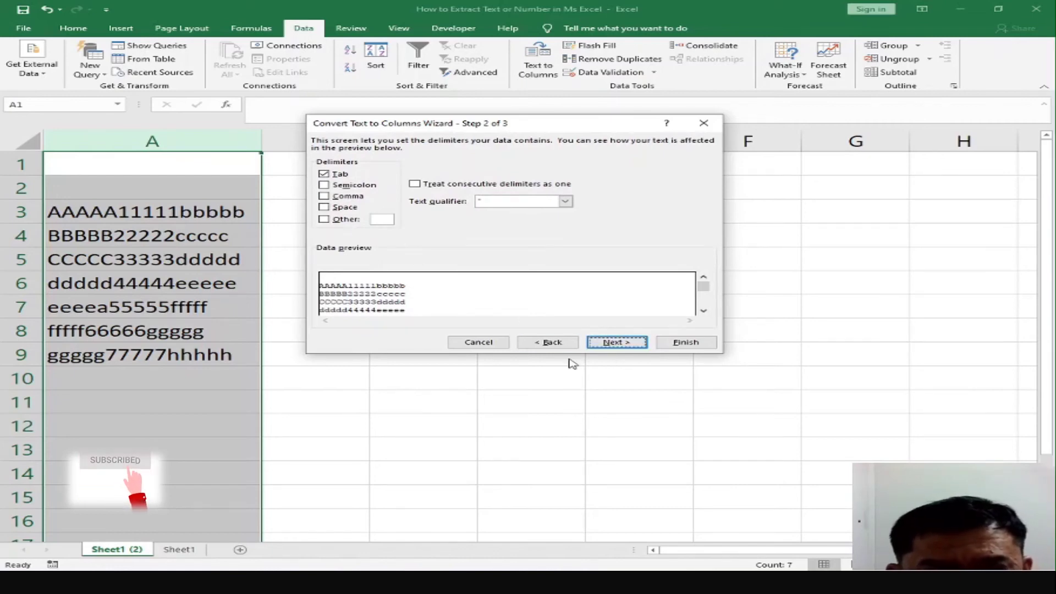
click(551, 342)
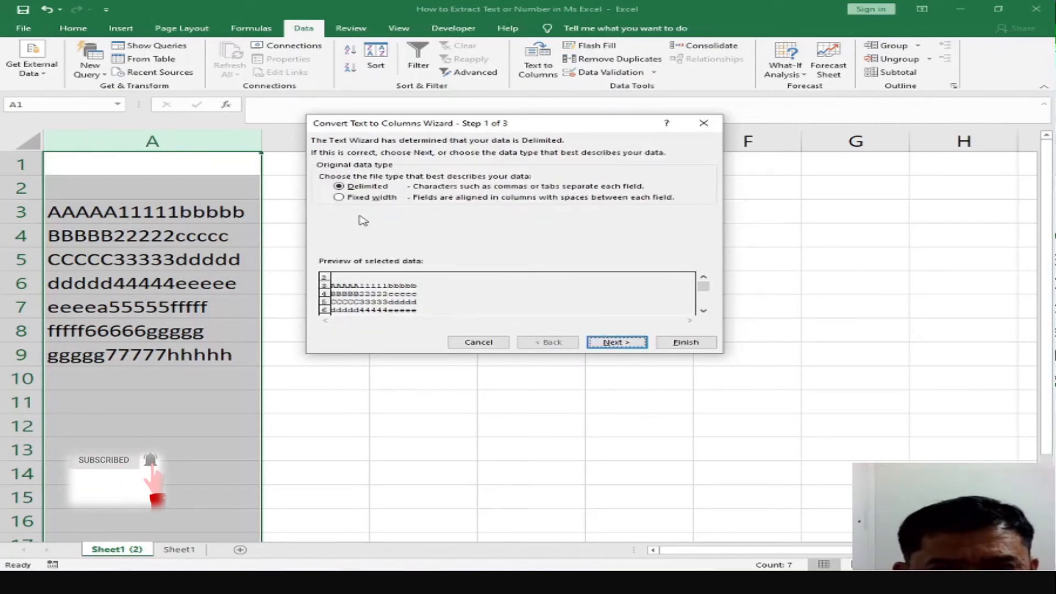
click(339, 197)
click(616, 343)
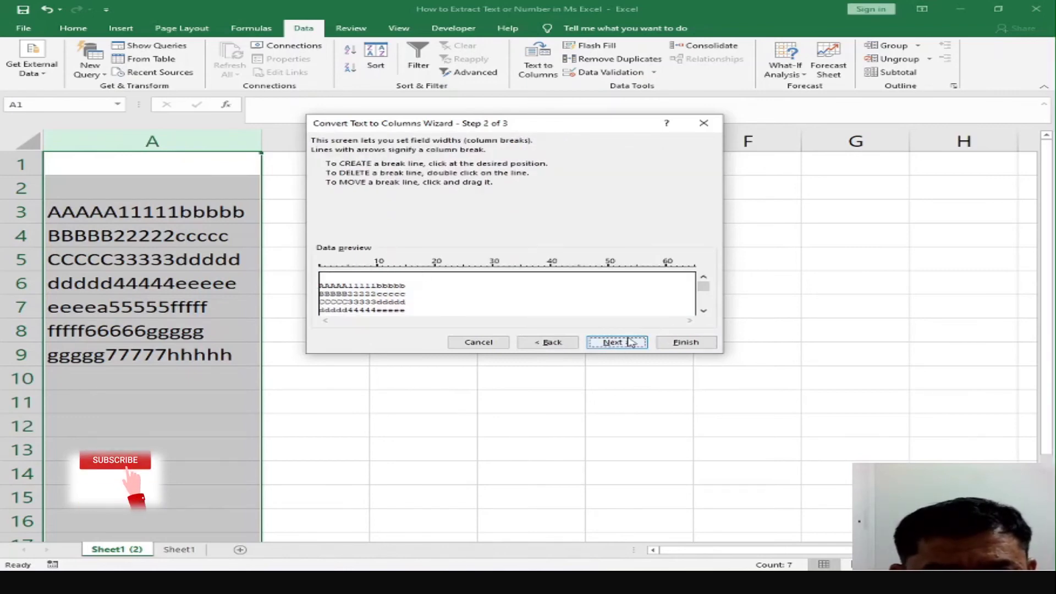
click(550, 342)
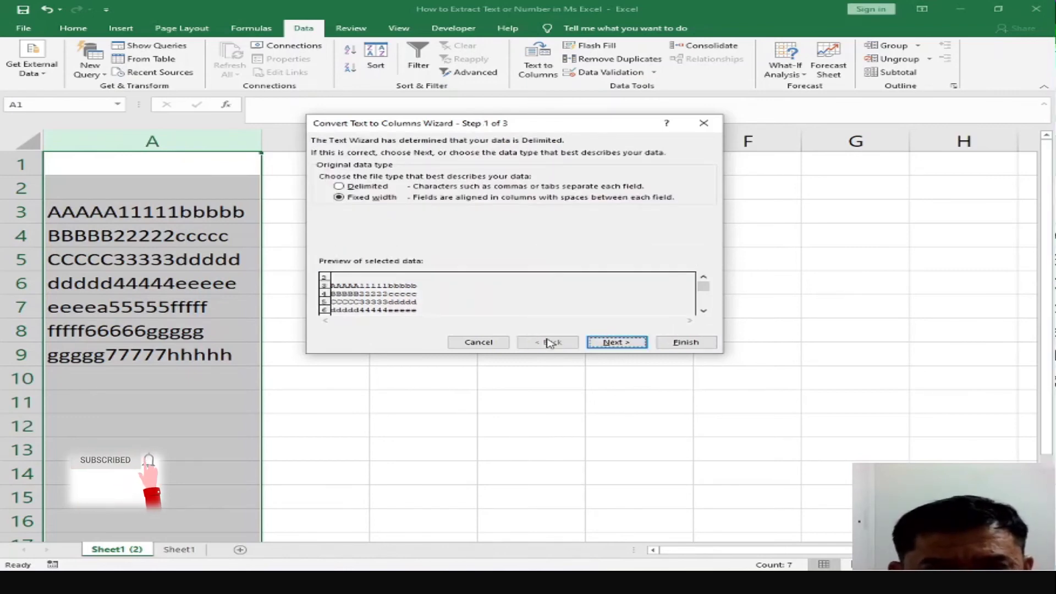
click(336, 187)
click(616, 342)
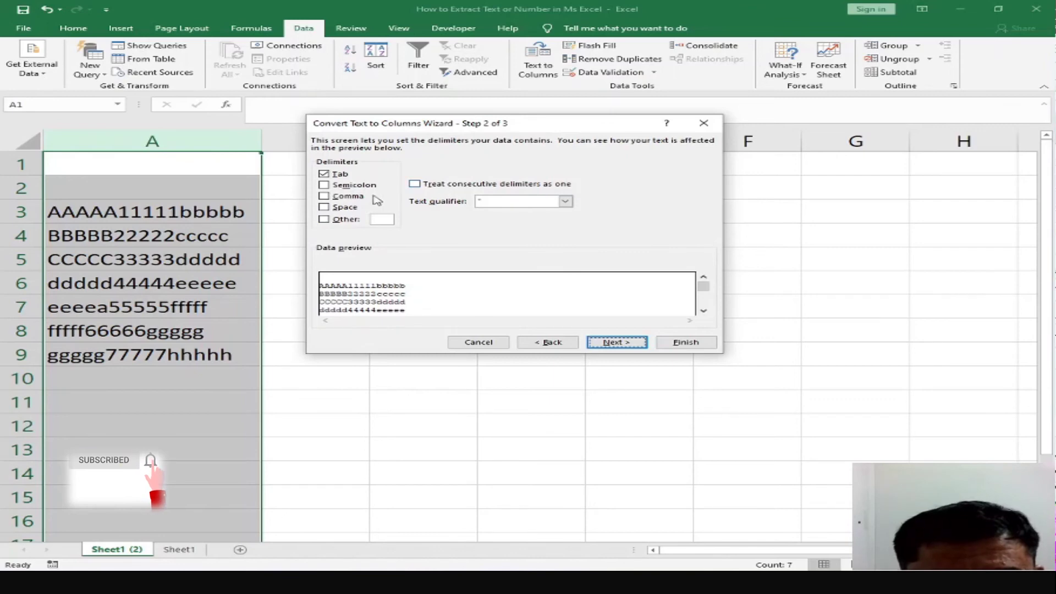
- Try the Other delimiter and text qualifier settings, then return to Step 1 with Delimited
click(324, 219)
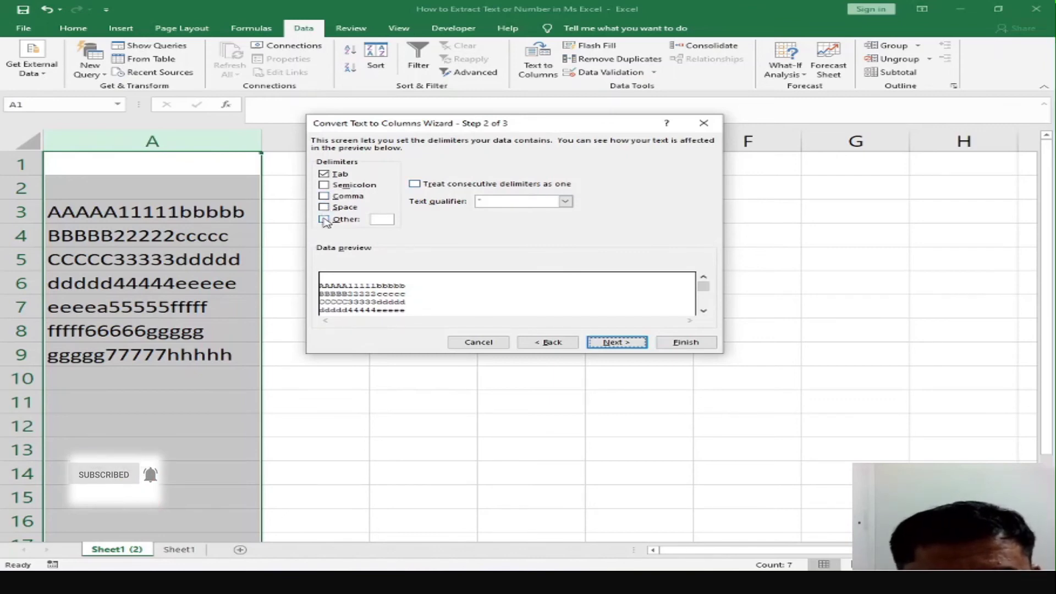
click(611, 344)
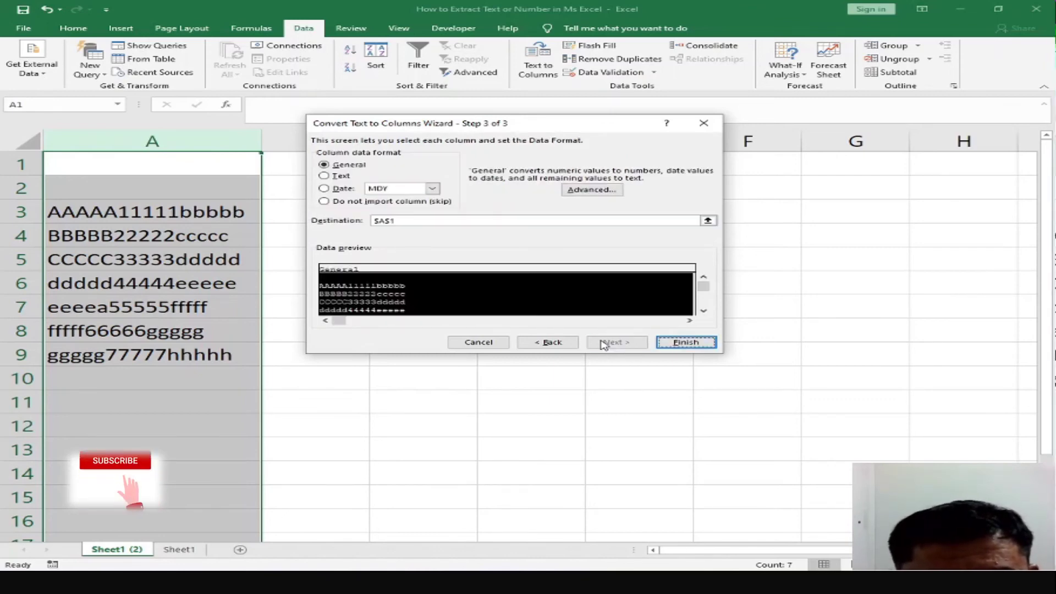
click(548, 342)
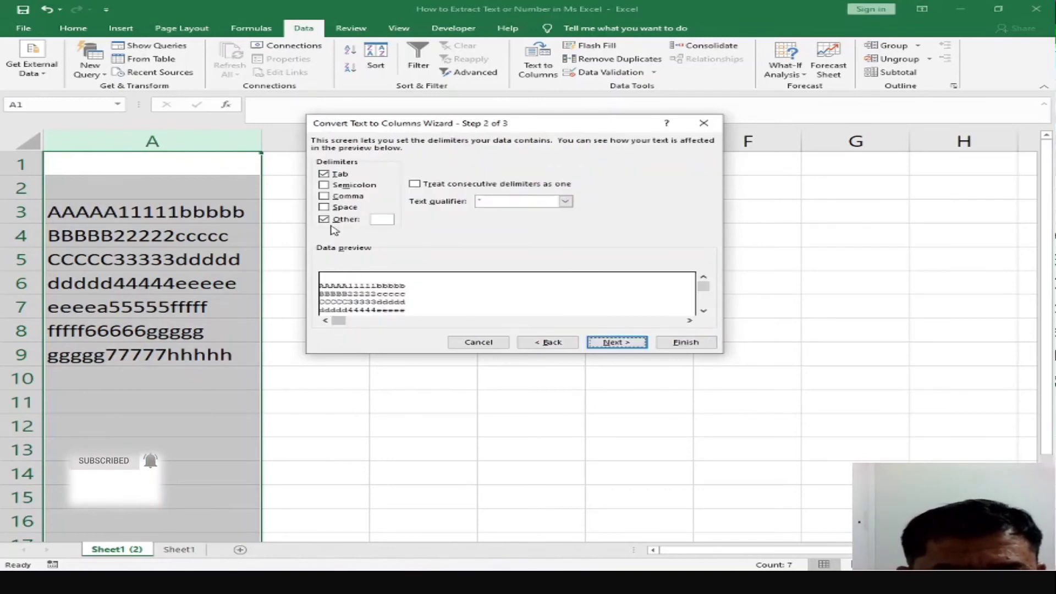
click(324, 208)
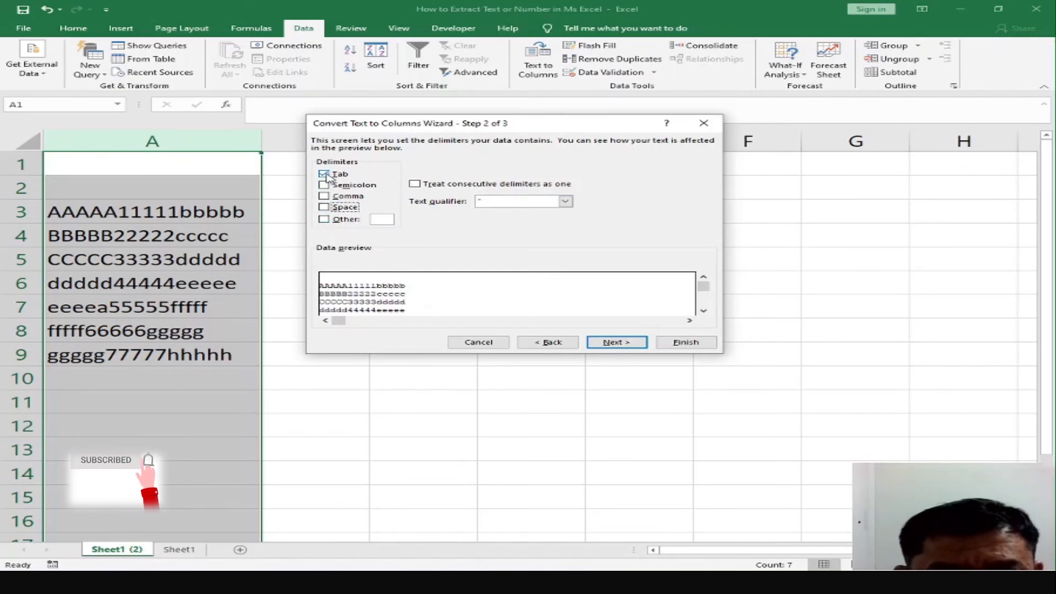
click(566, 201)
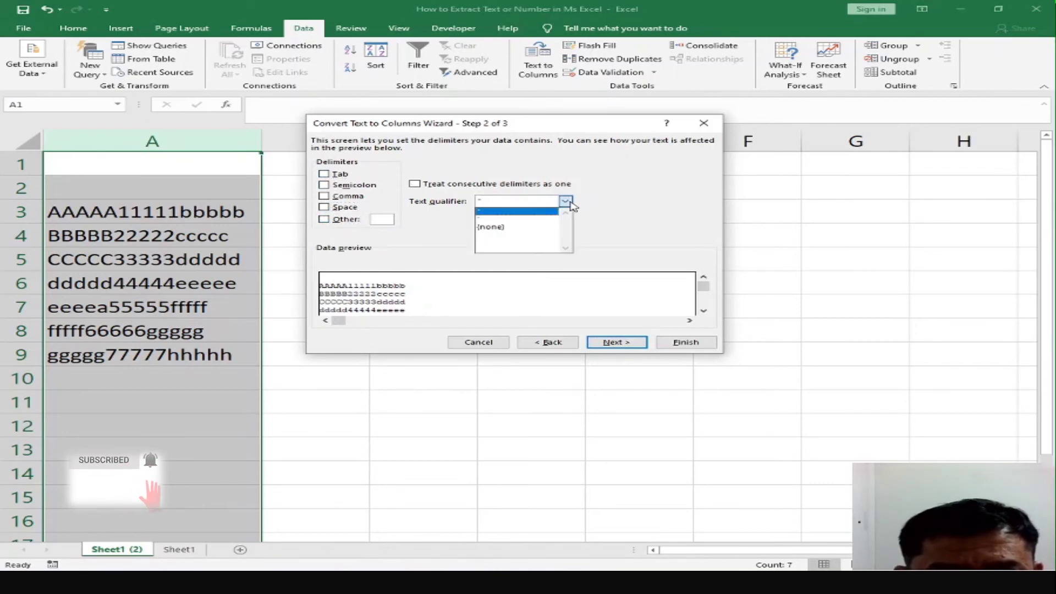
click(568, 203)
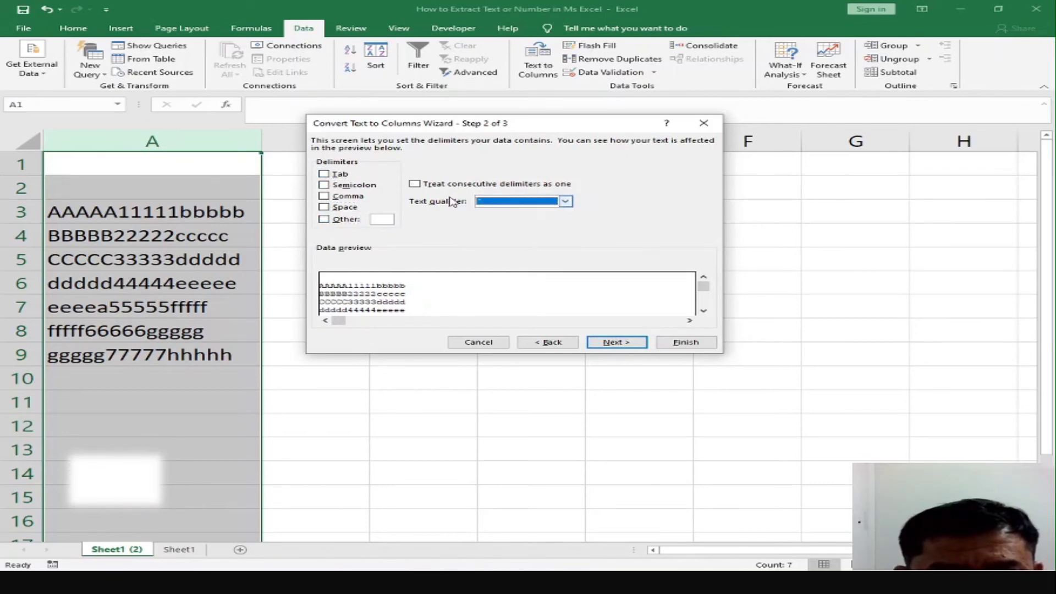
click(547, 342)
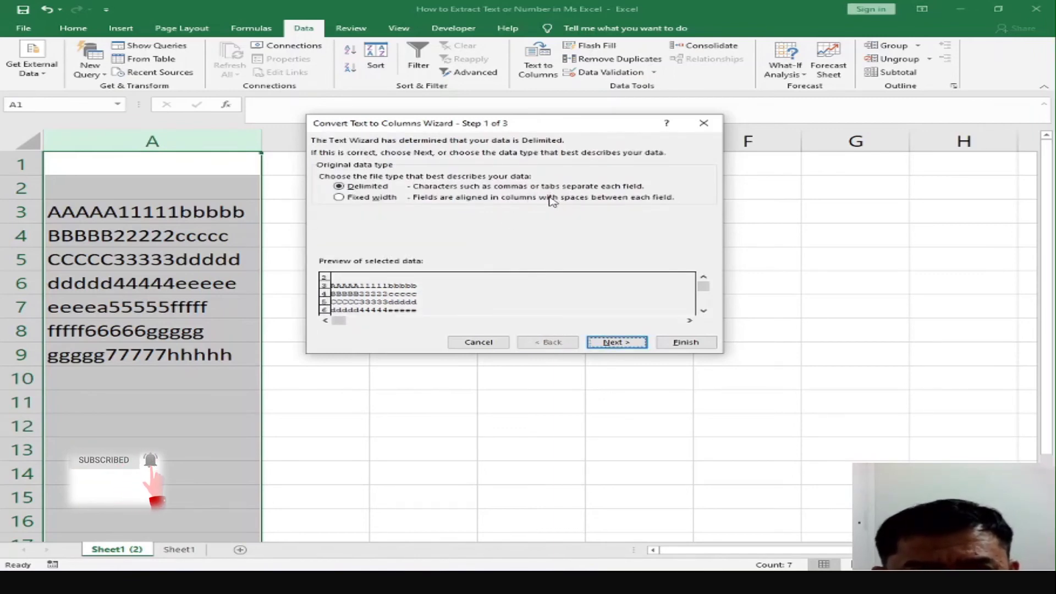
- Split the strings by fixed width with breaks after characters 5 and 10, leaving A9 unsplit
click(340, 197)
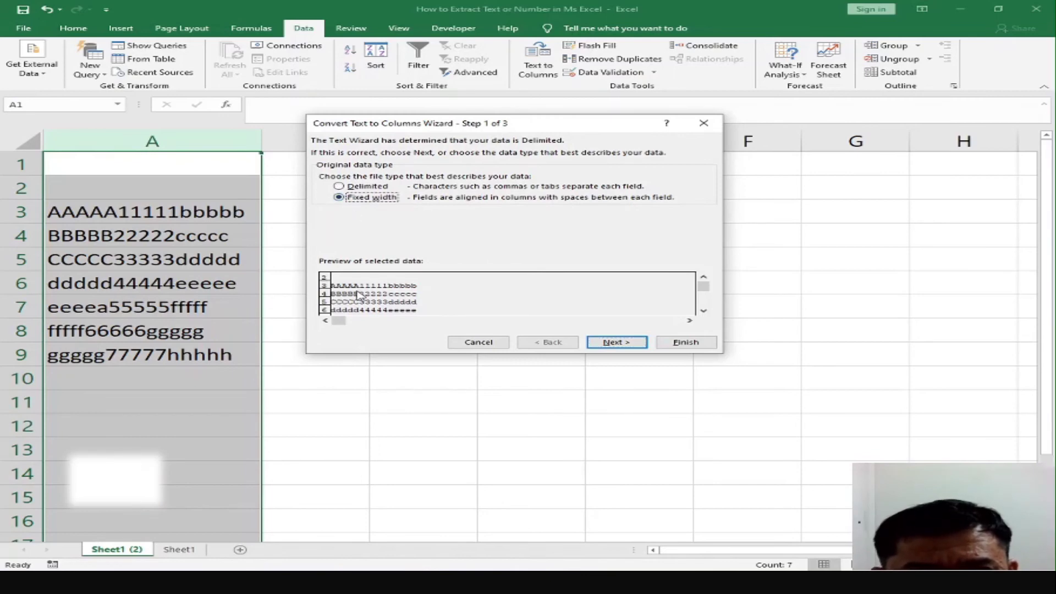
click(616, 342)
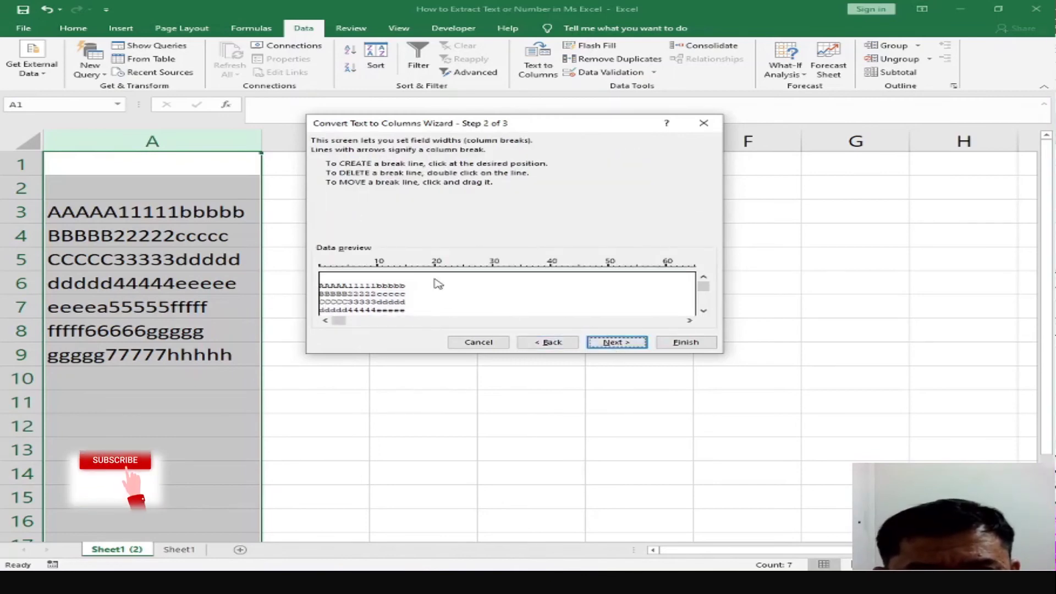
click(378, 267)
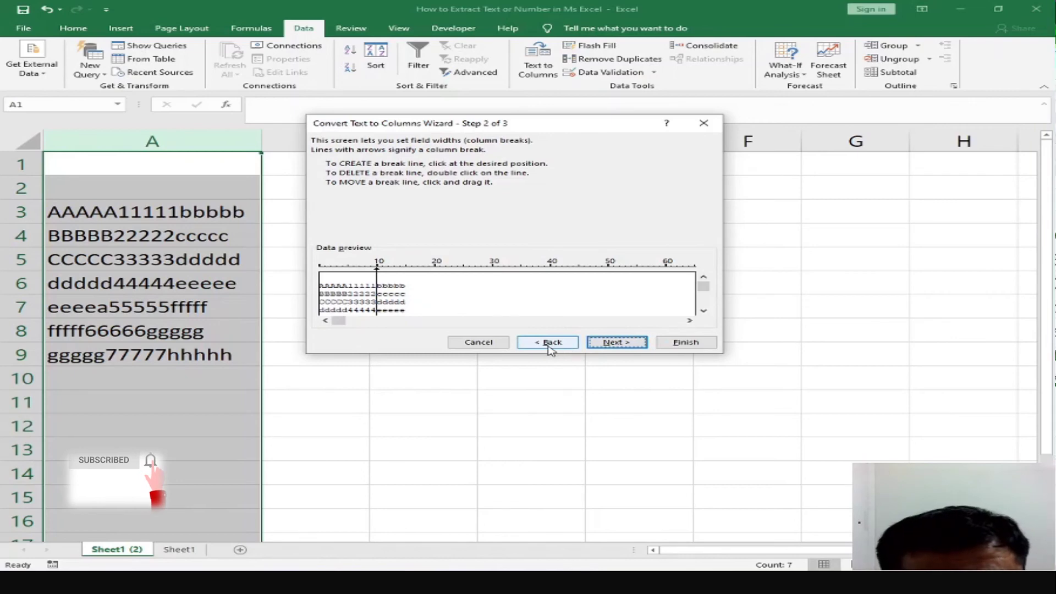
click(566, 348)
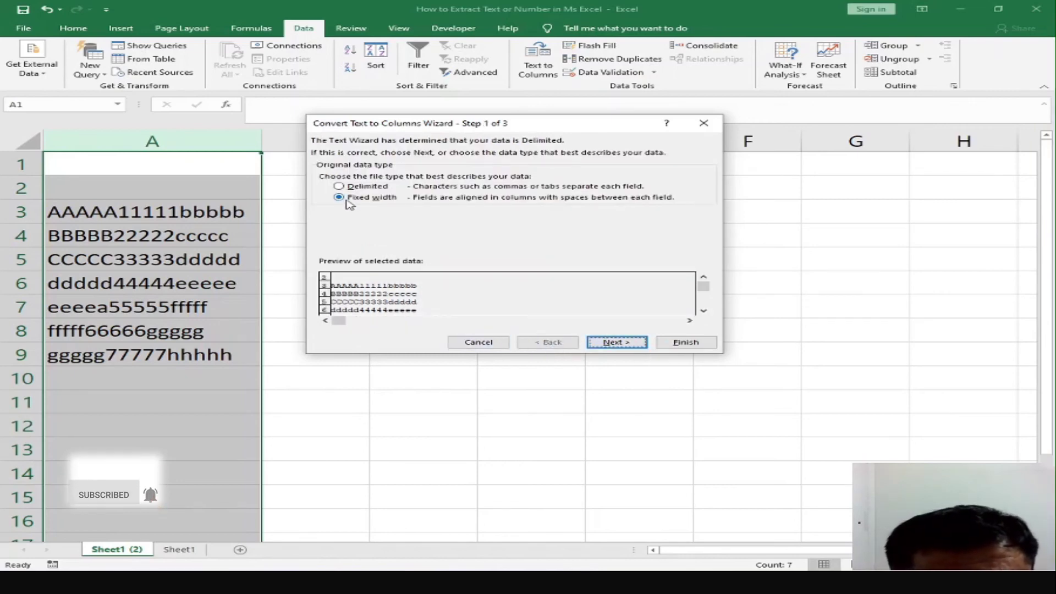
click(608, 346)
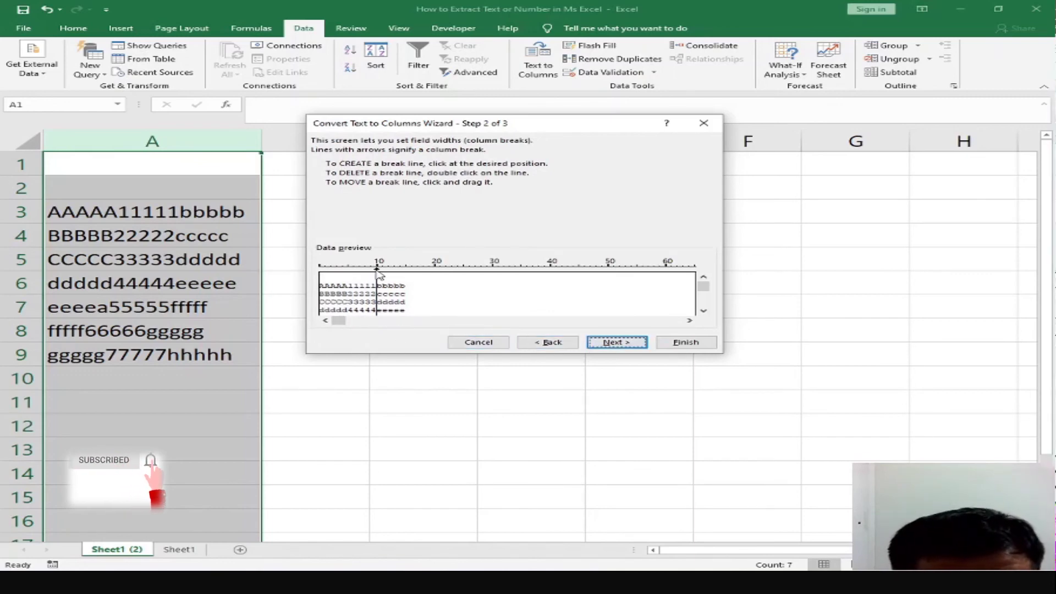
drag(378, 274, 349, 274)
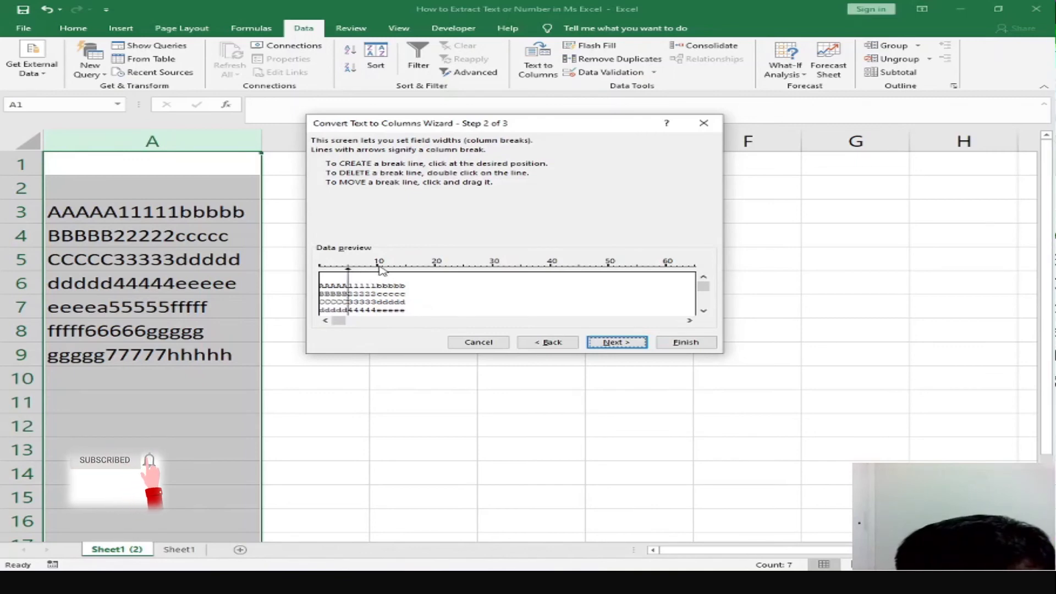
click(380, 268)
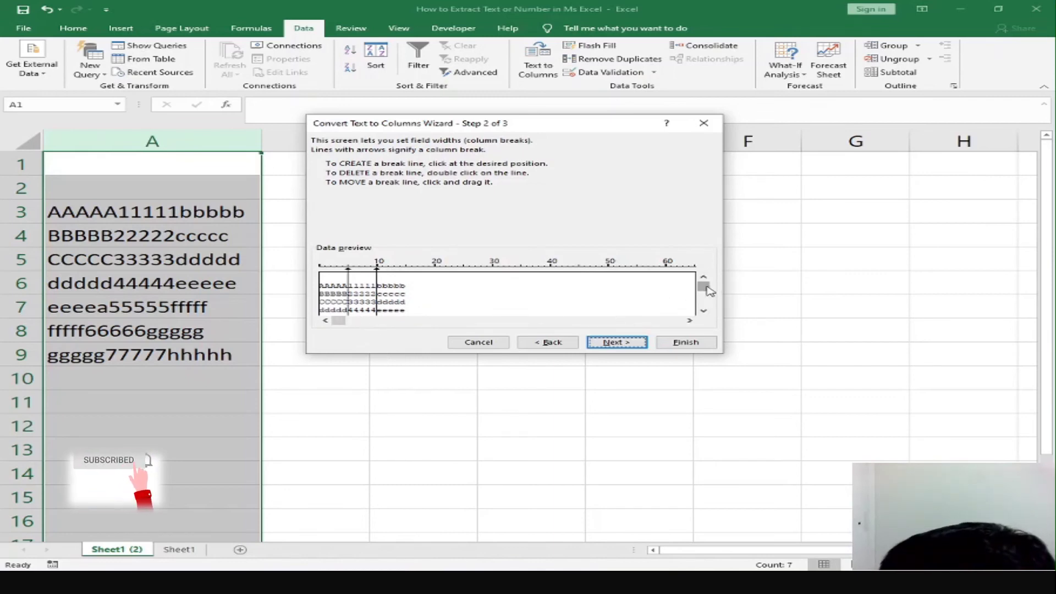
scroll(706, 310, down, 1)
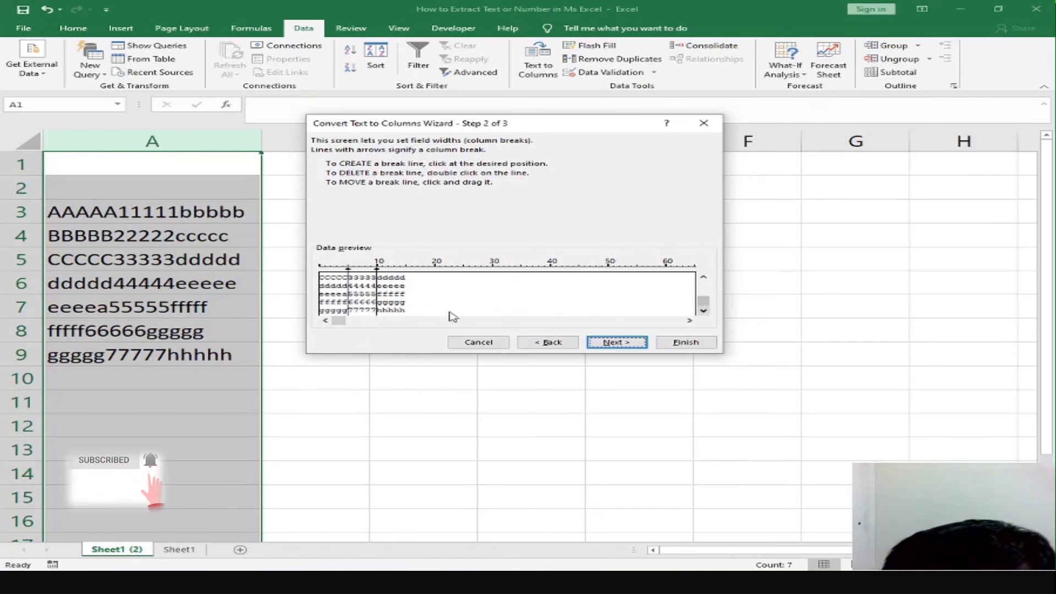
click(617, 342)
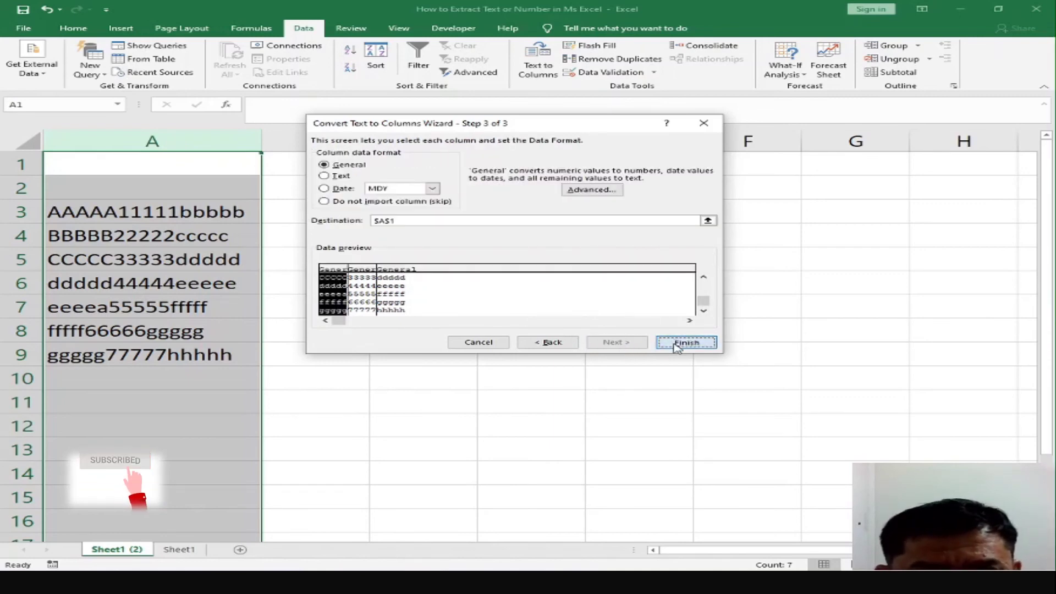
click(677, 347)
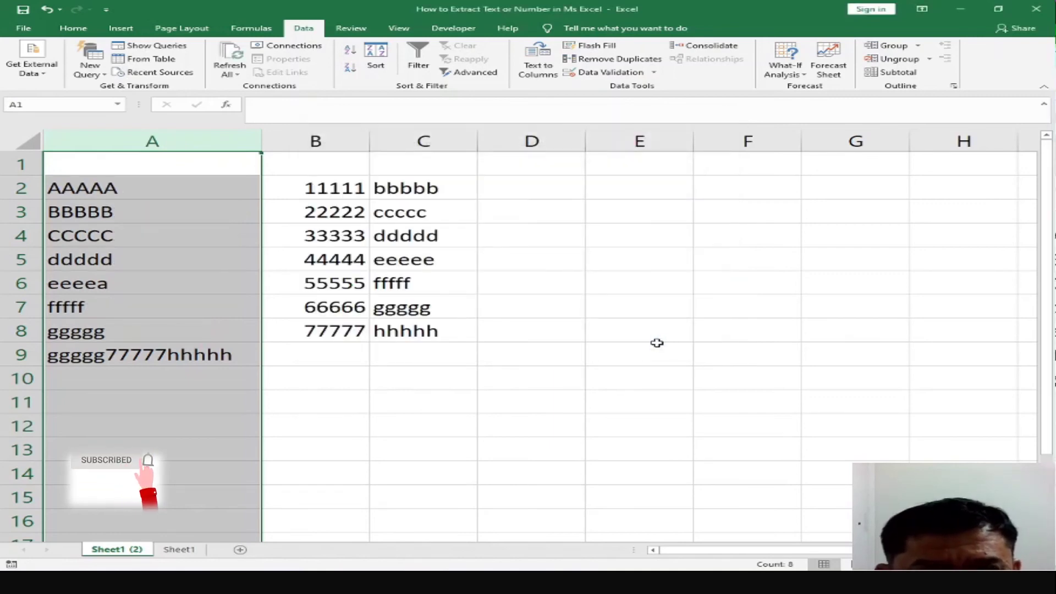
click(153, 359)
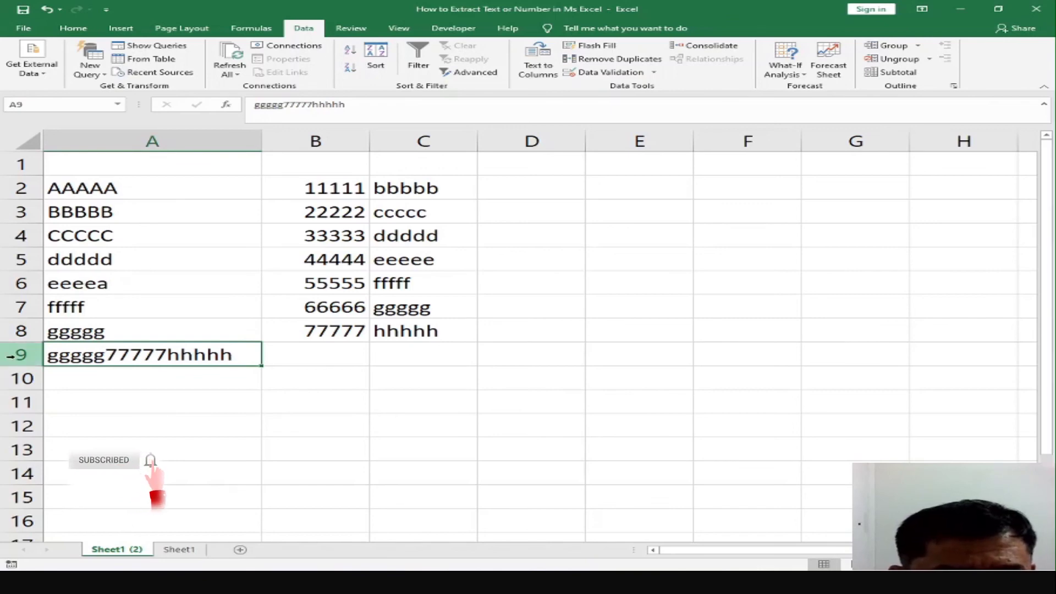
click(175, 550)
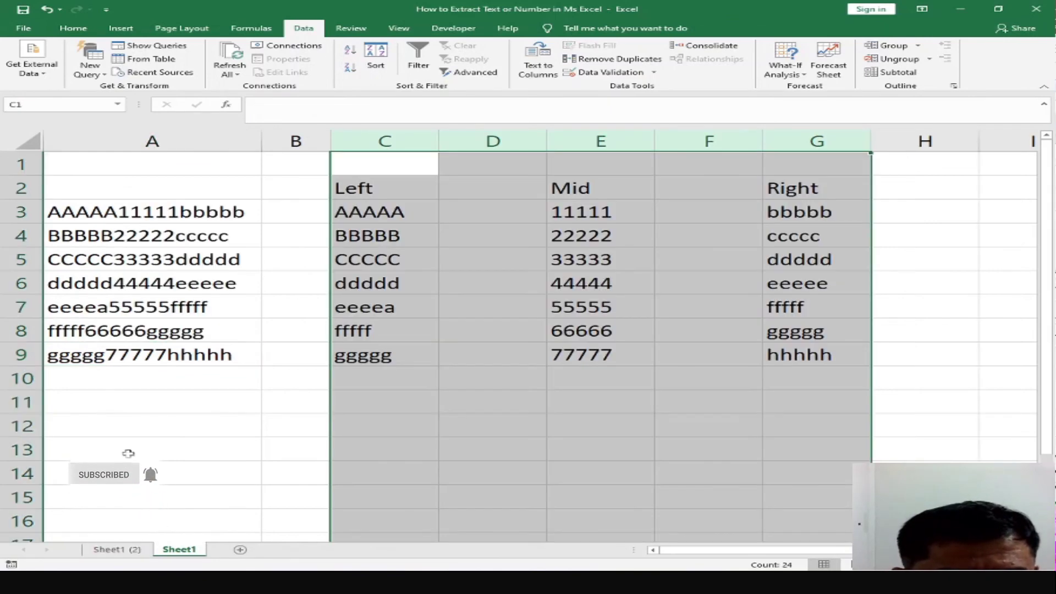
drag(112, 209, 102, 352)
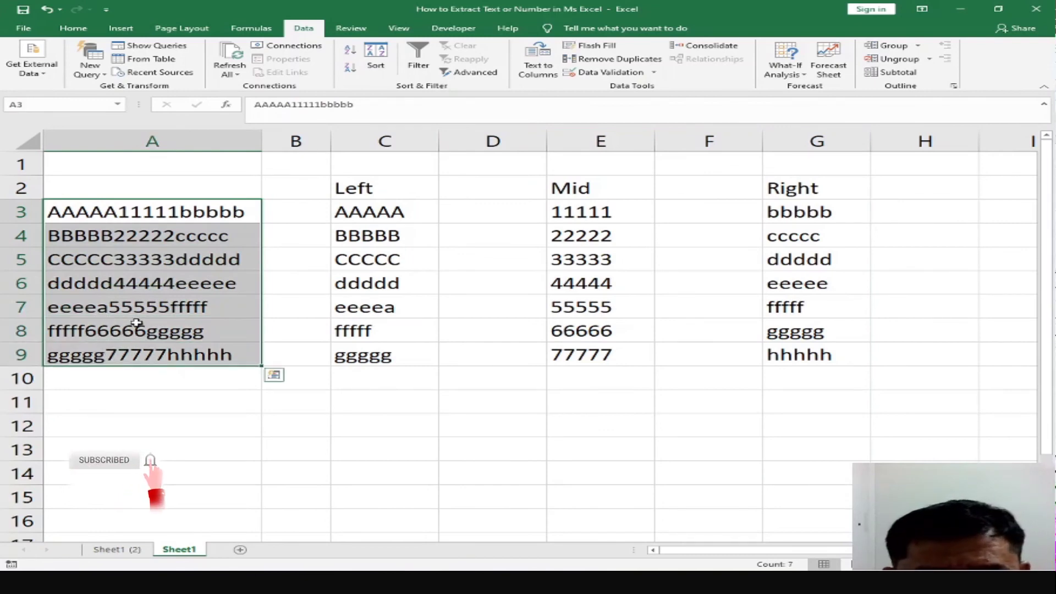
drag(74, 208, 67, 350)
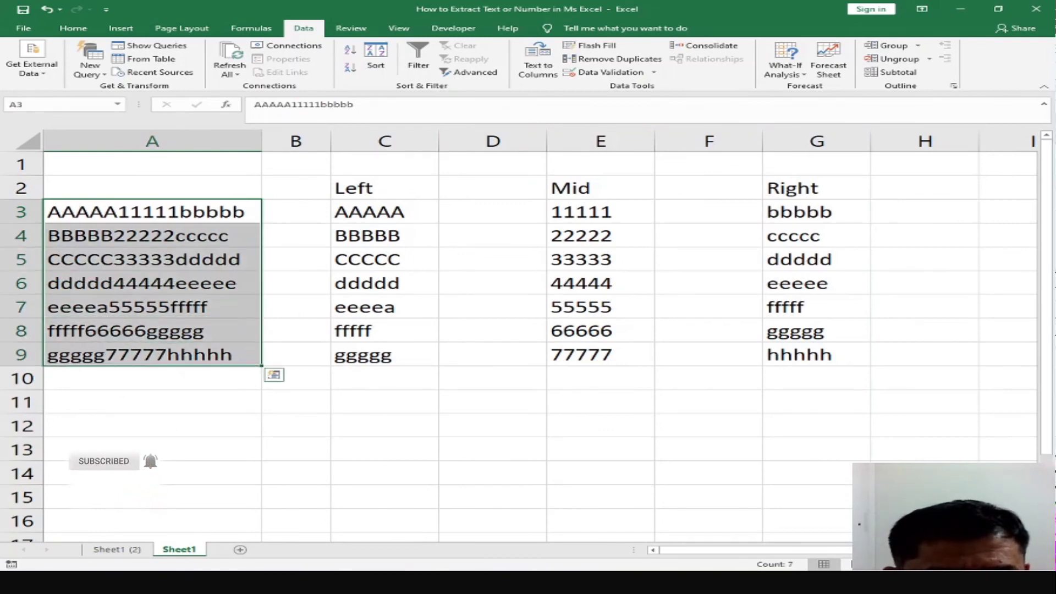
click(116, 550)
drag(103, 188, 109, 328)
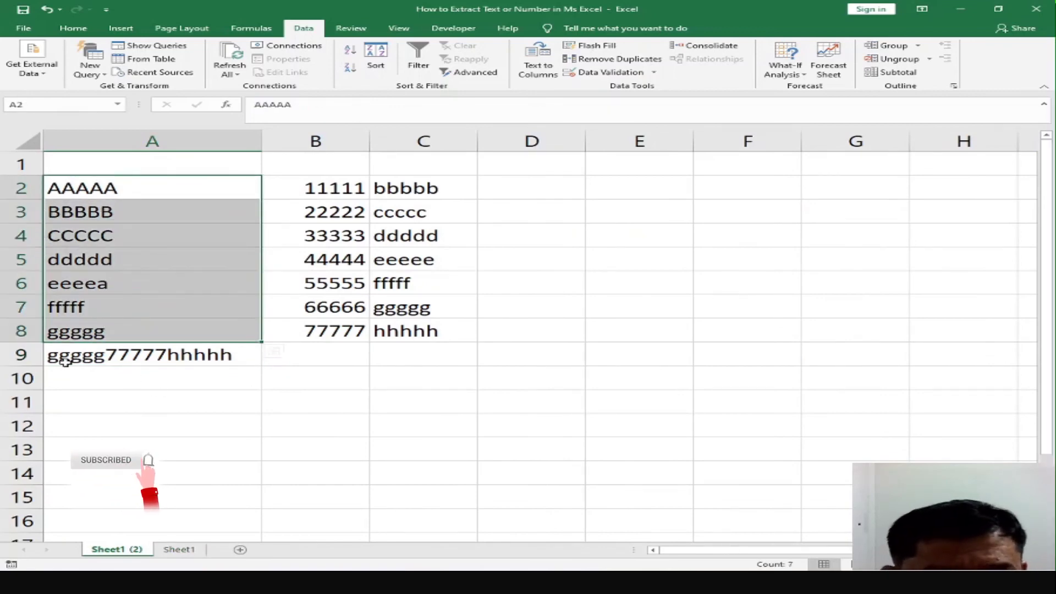
click(44, 357)
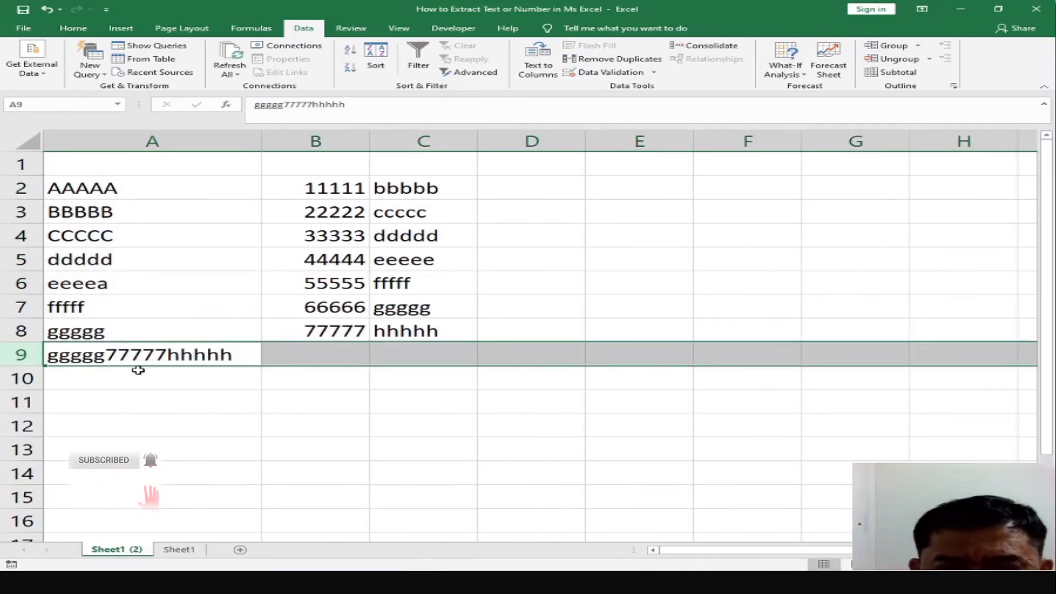
- Delete ggggg77777hhhhh from row 9, autofit column A and widen columns B and C
key(Delete)
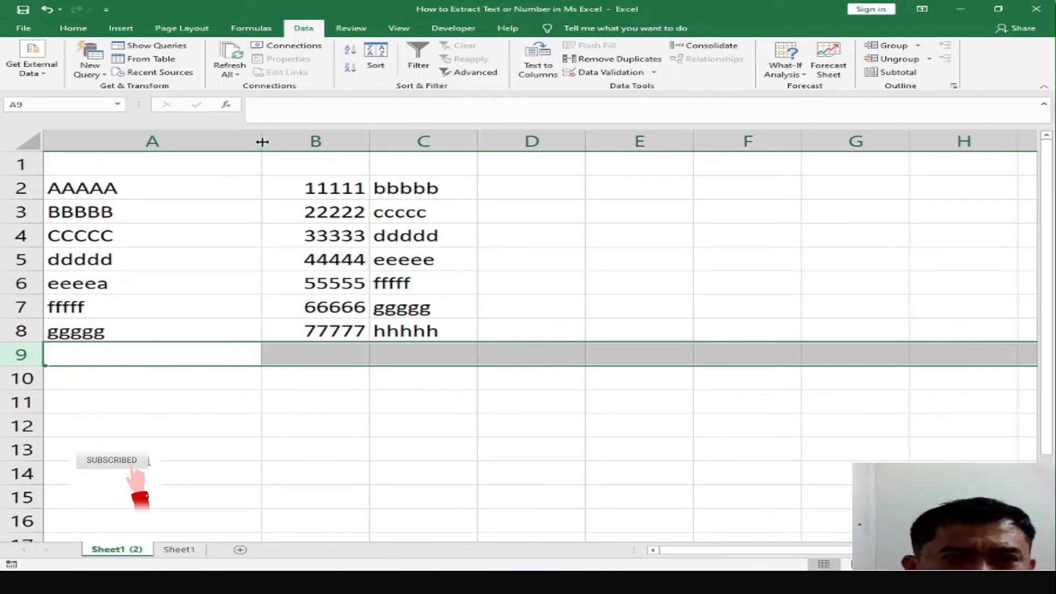
double_click(262, 141)
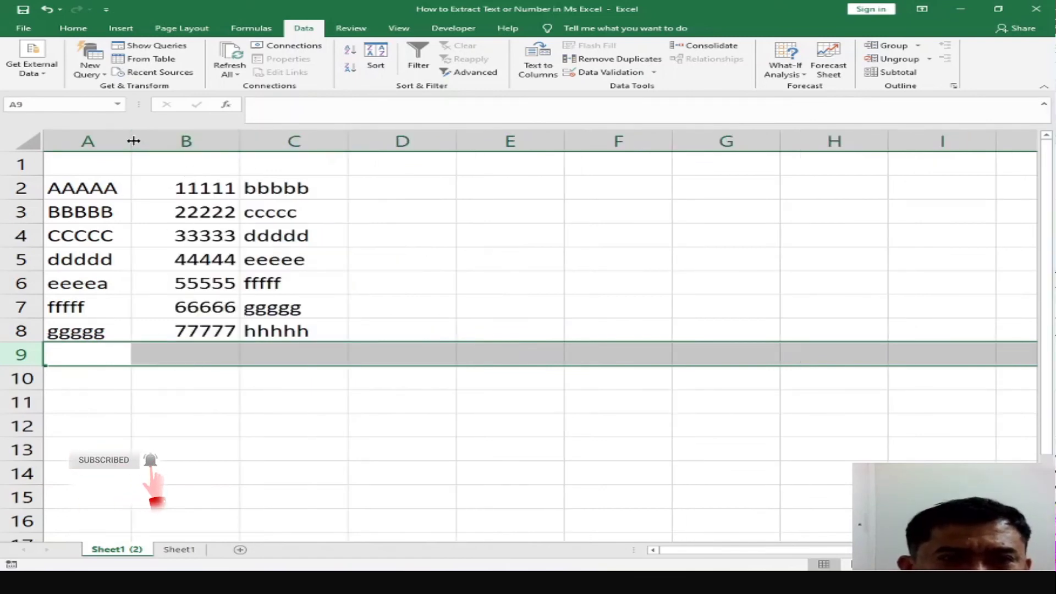
drag(239, 146, 221, 142)
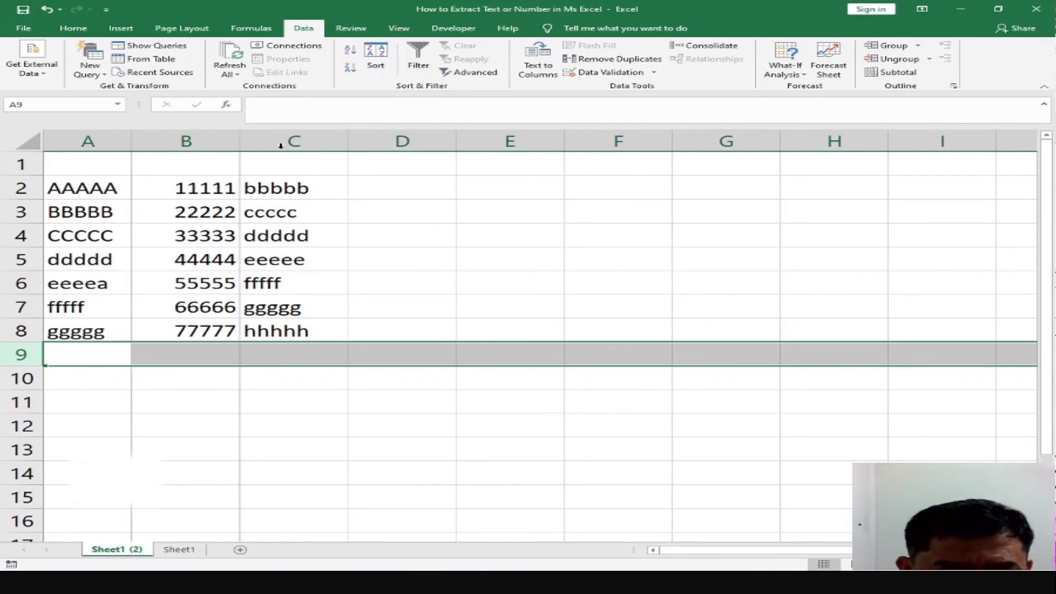
drag(230, 136, 230, 136)
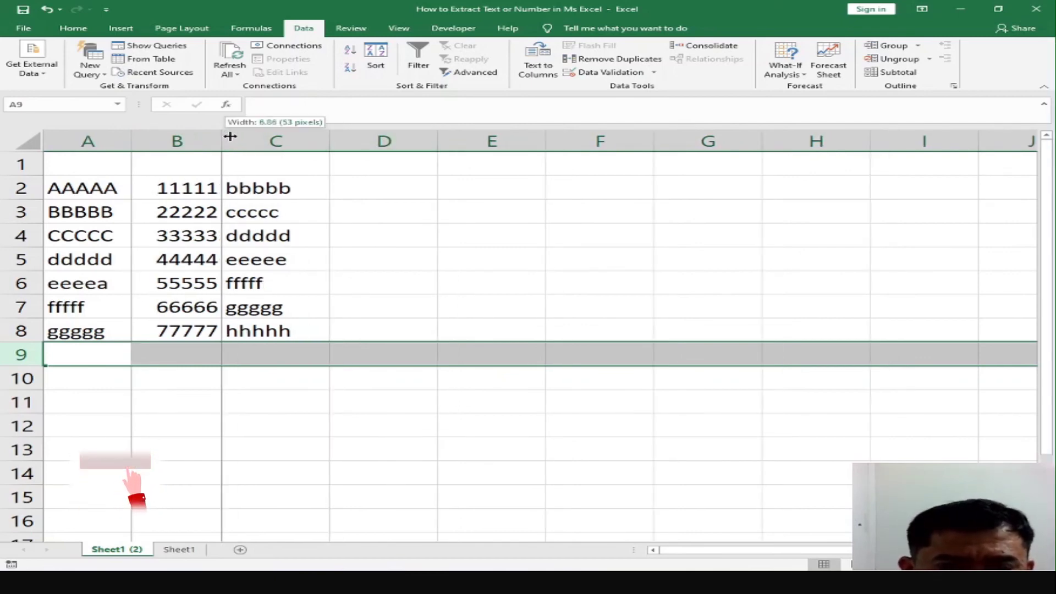
drag(331, 145, 357, 142)
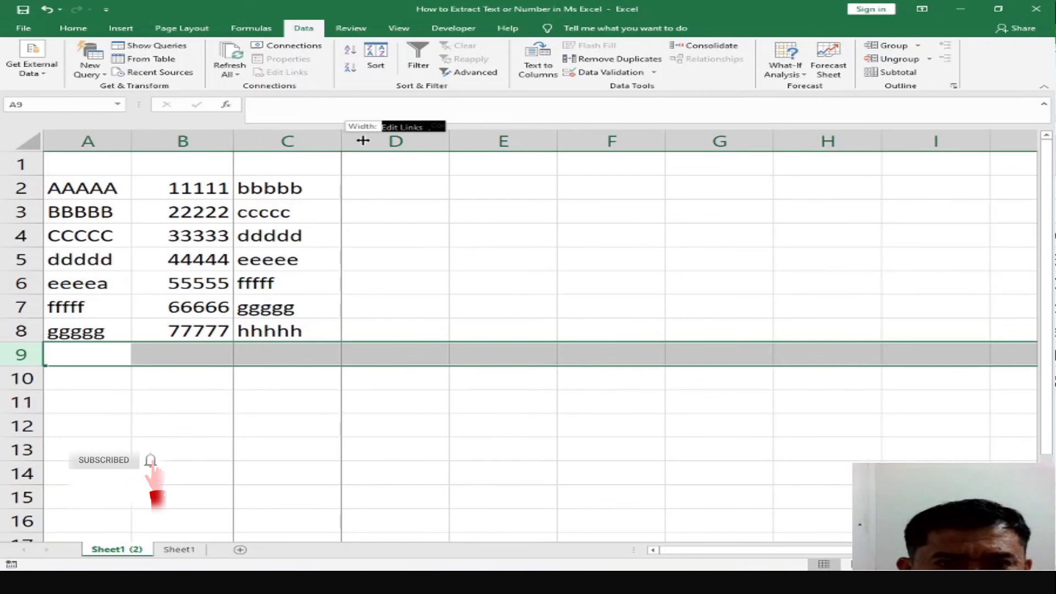
click(287, 393)
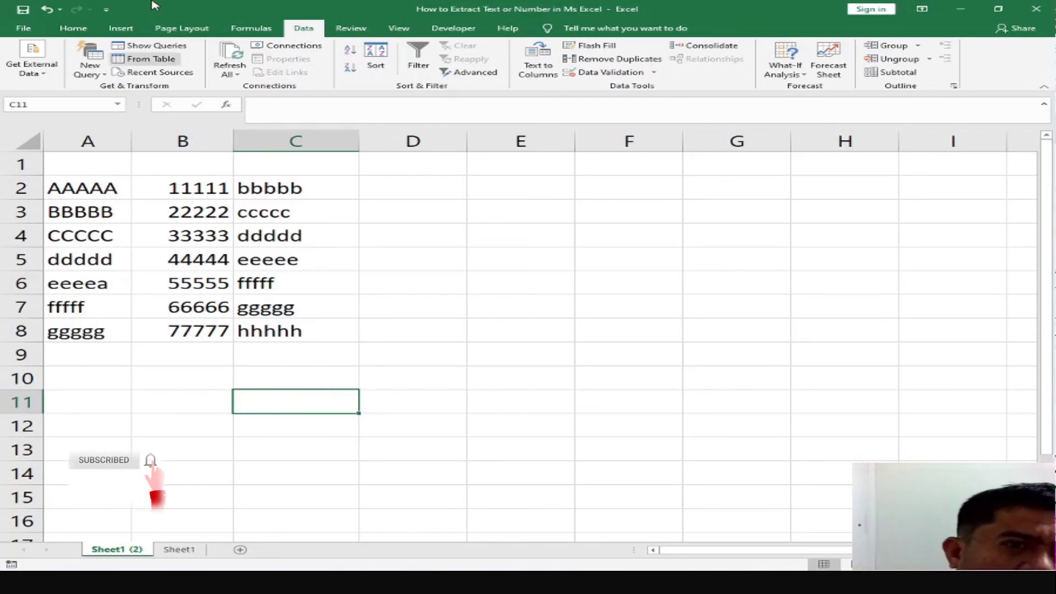
click(540, 64)
click(619, 276)
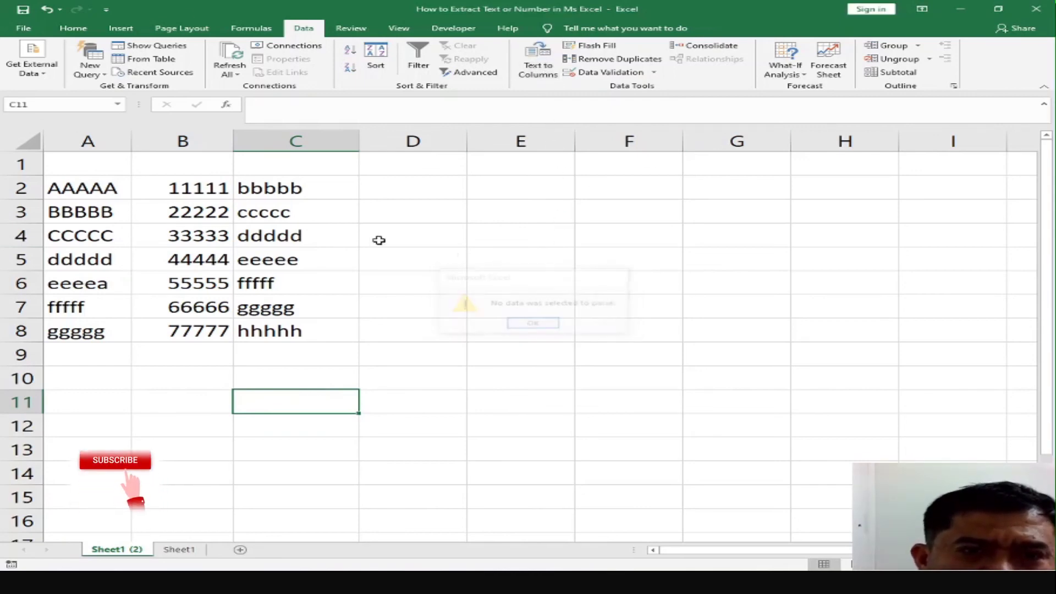
click(296, 141)
click(533, 74)
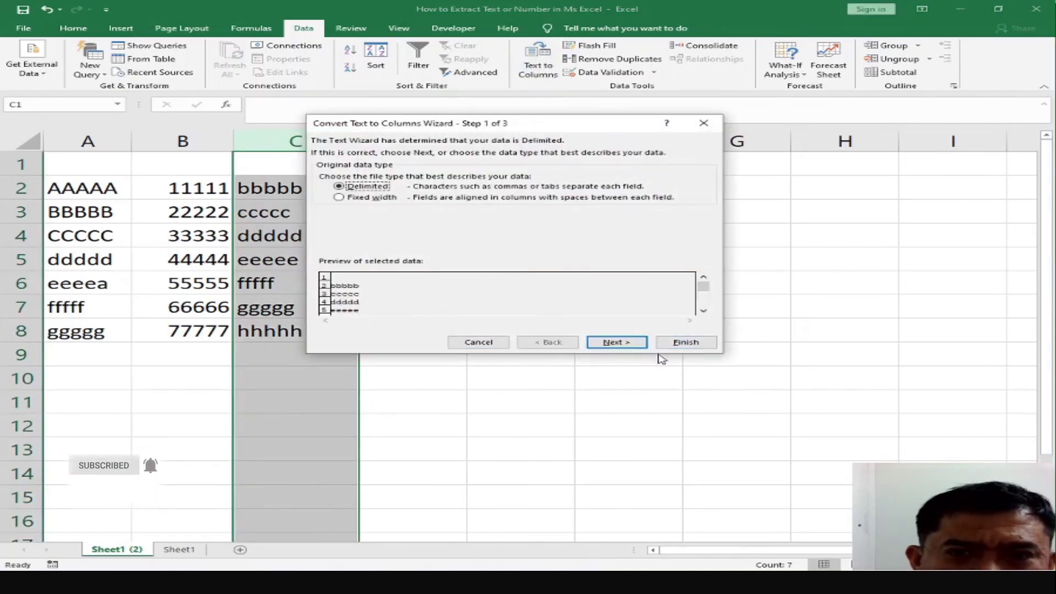
click(704, 124)
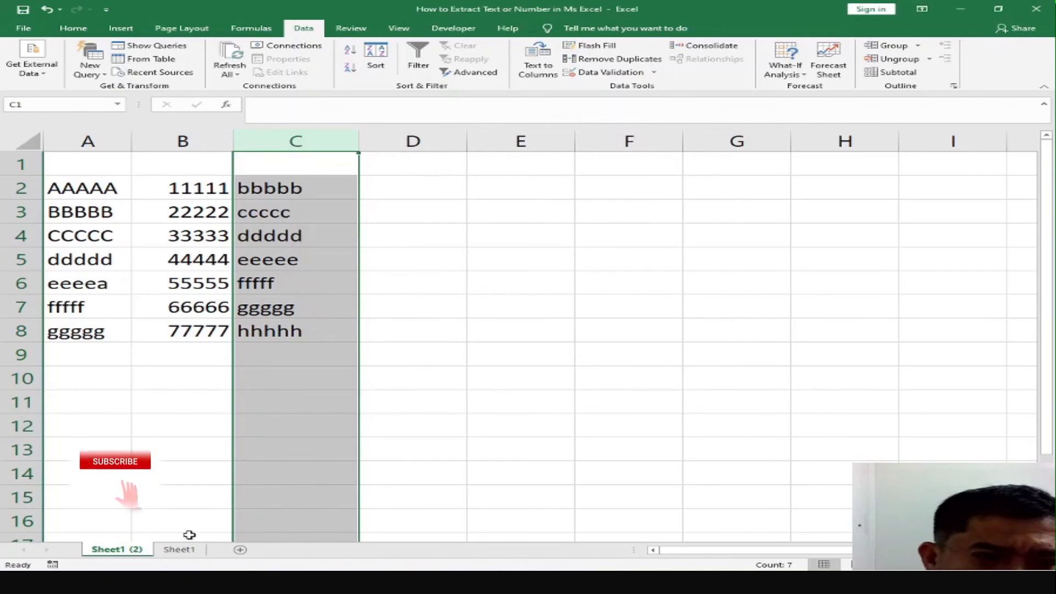
- On Sheet1, check the LEFT formula in C3 and select columns A, E and G
click(172, 553)
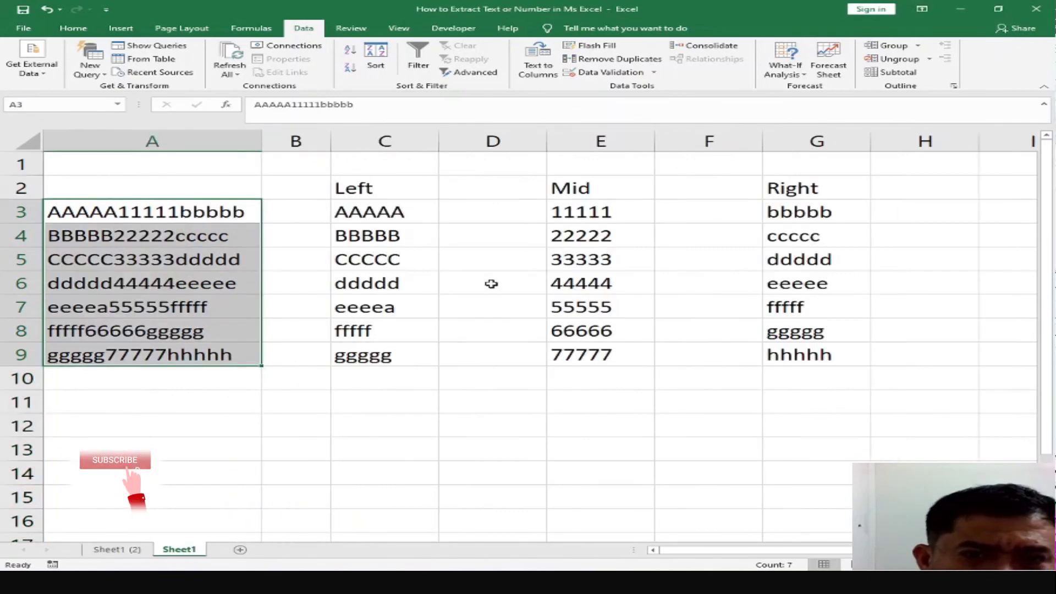
click(427, 215)
click(154, 142)
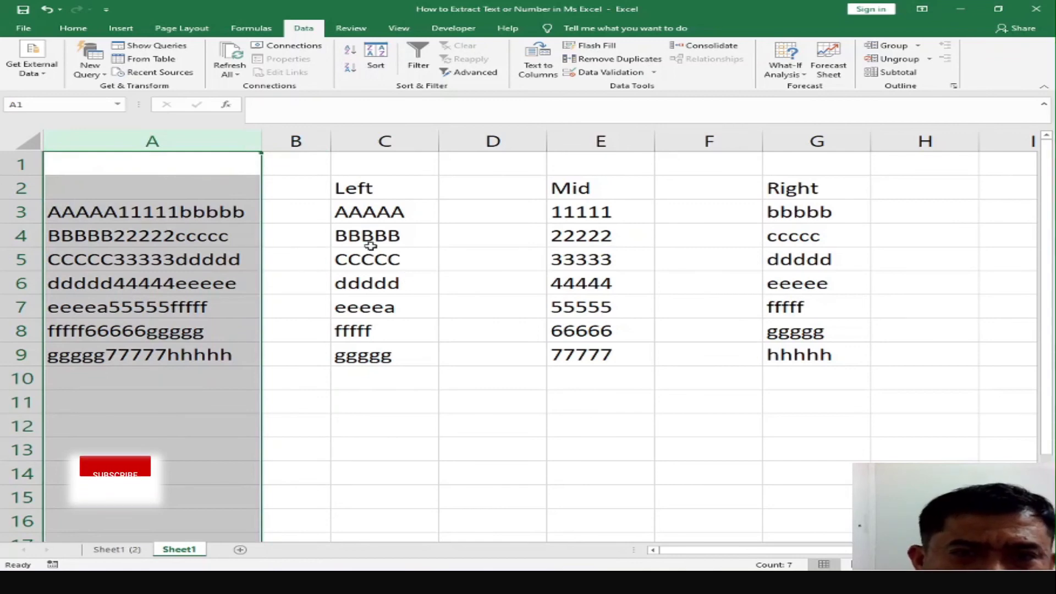
click(609, 144)
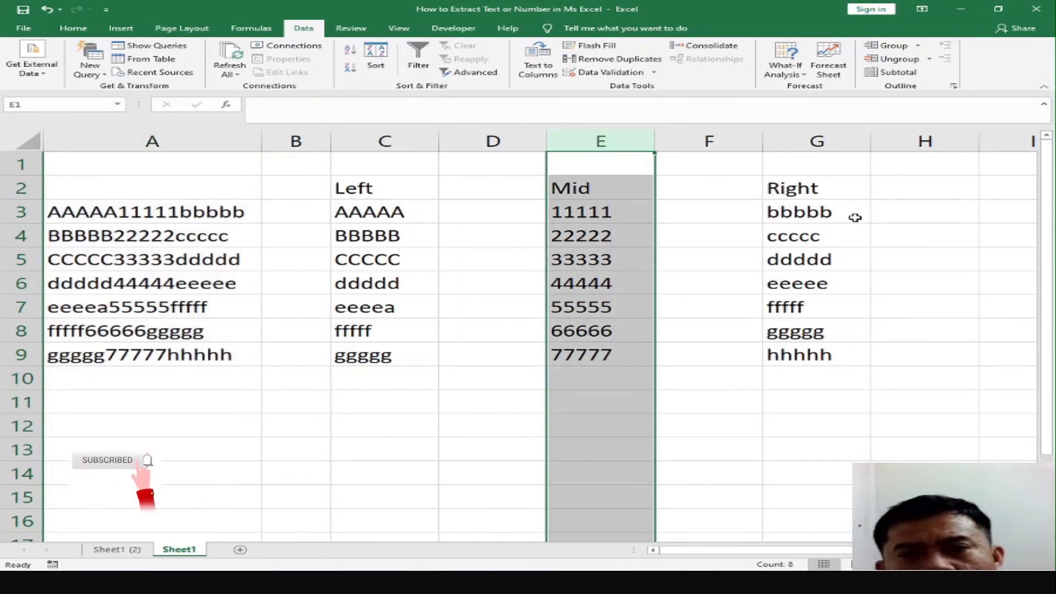
click(809, 142)
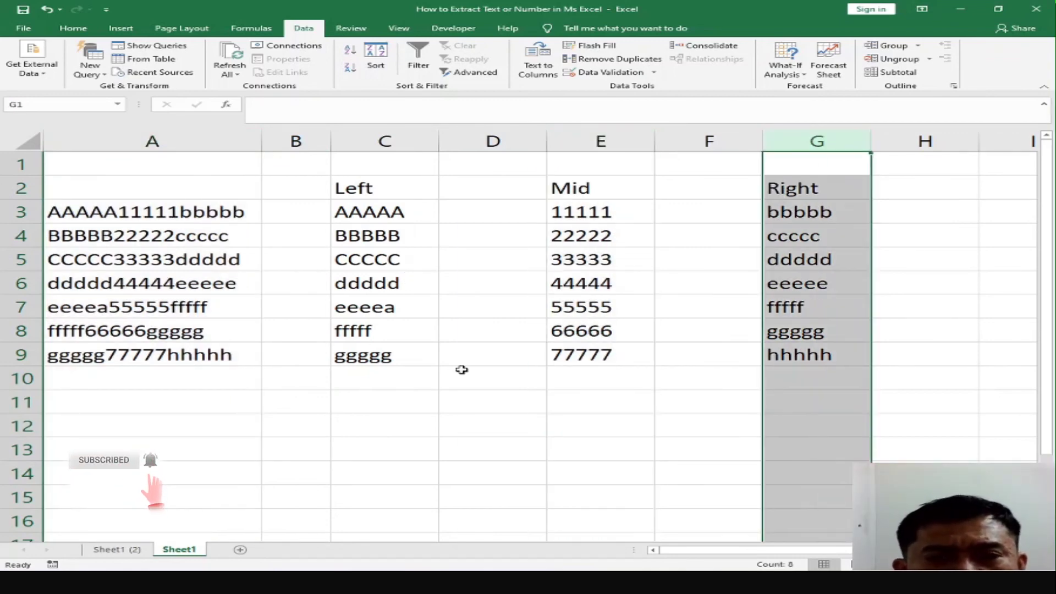